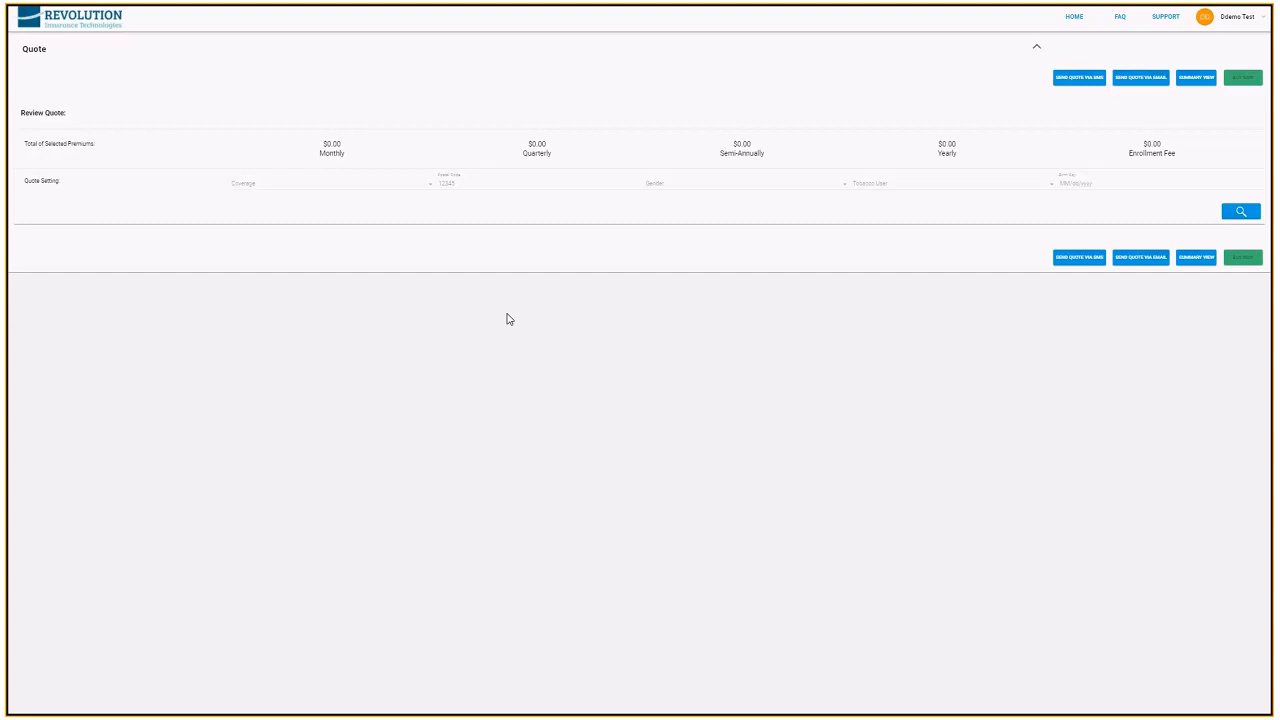
# Set the quote's coverage to Individual & Spouse and the primary applicant's postal code to 78748
pyautogui.click(428, 188)
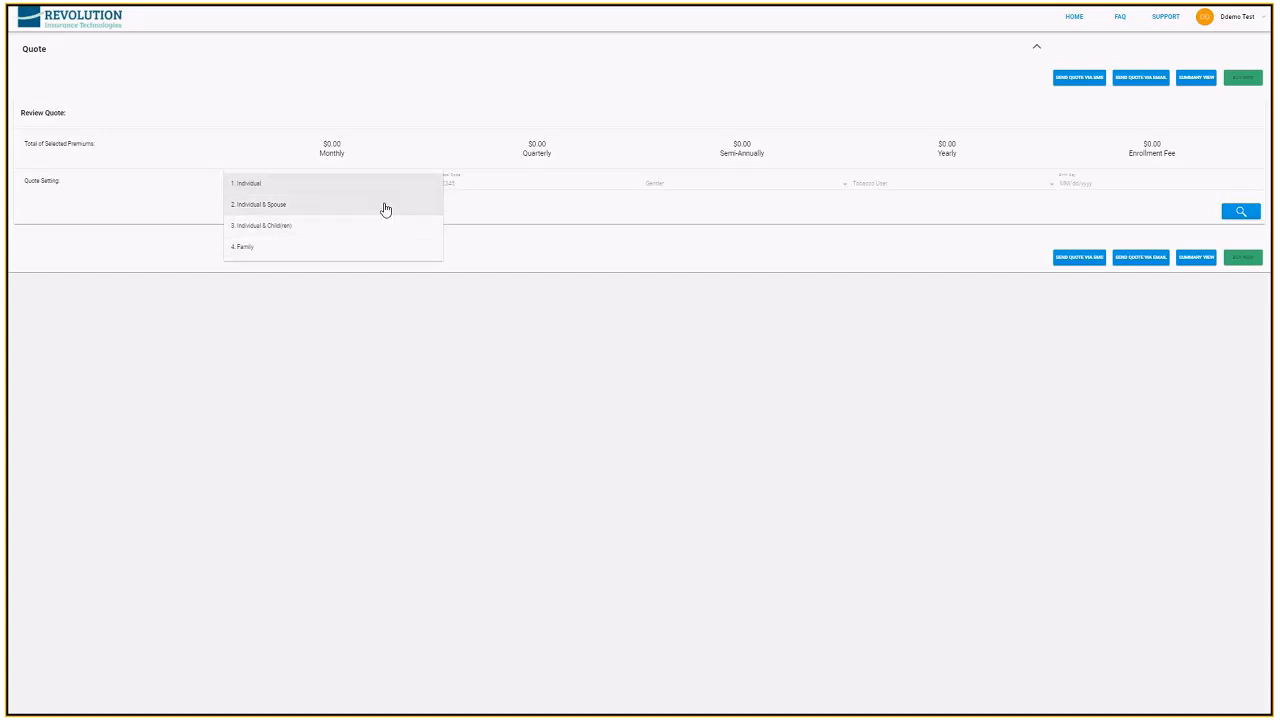
pyautogui.click(385, 209)
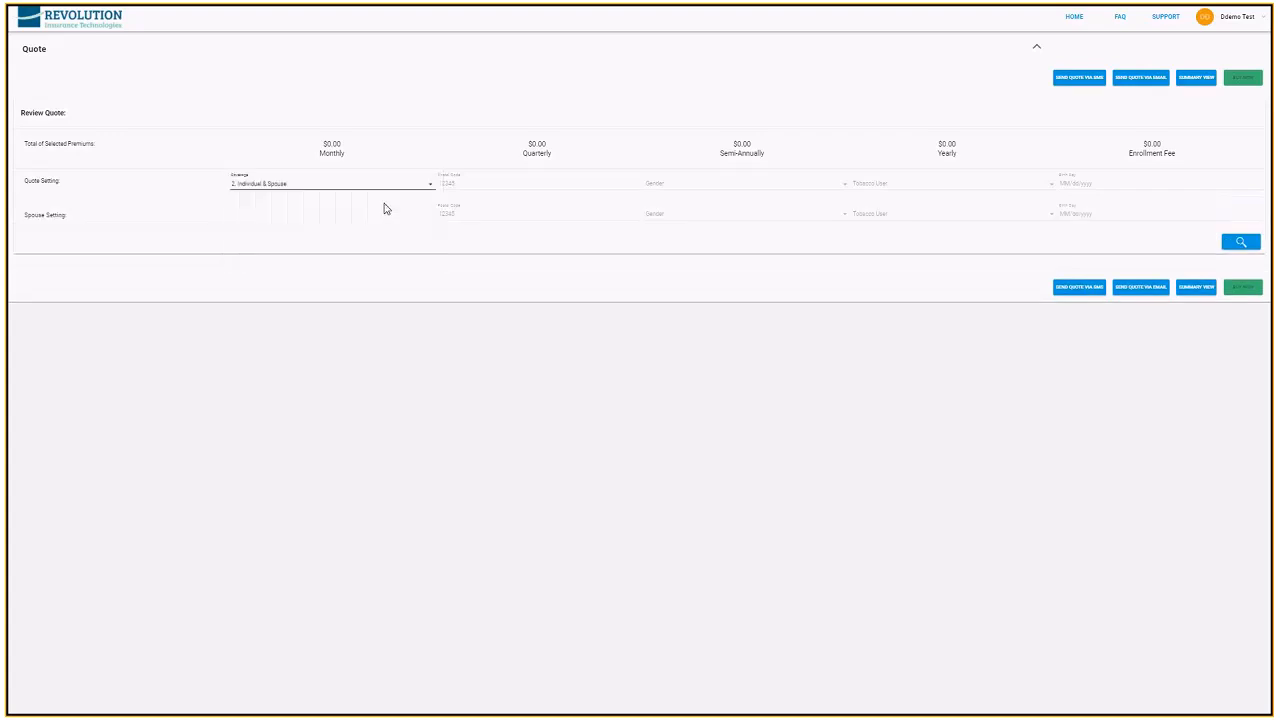
pyautogui.click(460, 183)
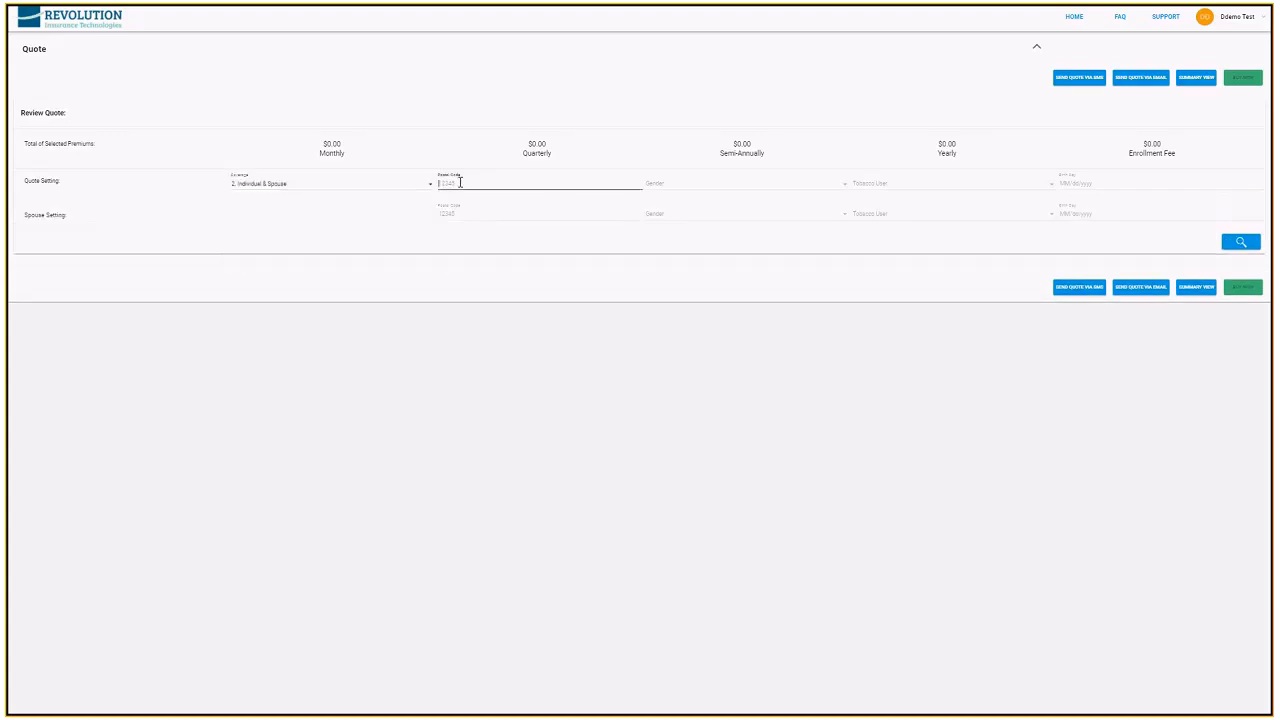
pyautogui.write('787')
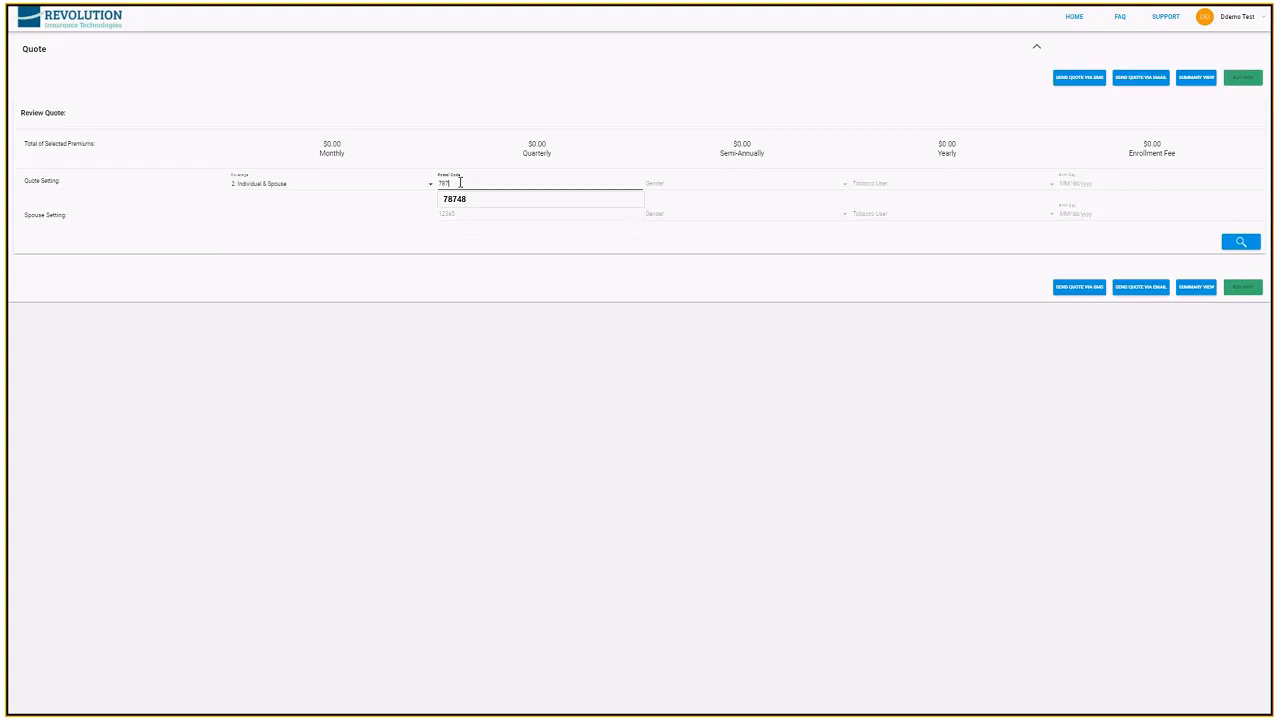
pyautogui.write('48')
# Set the primary applicant's gender to Male and tobacco user to No, and enter the applicant's date of birth
pyautogui.press('Tab')
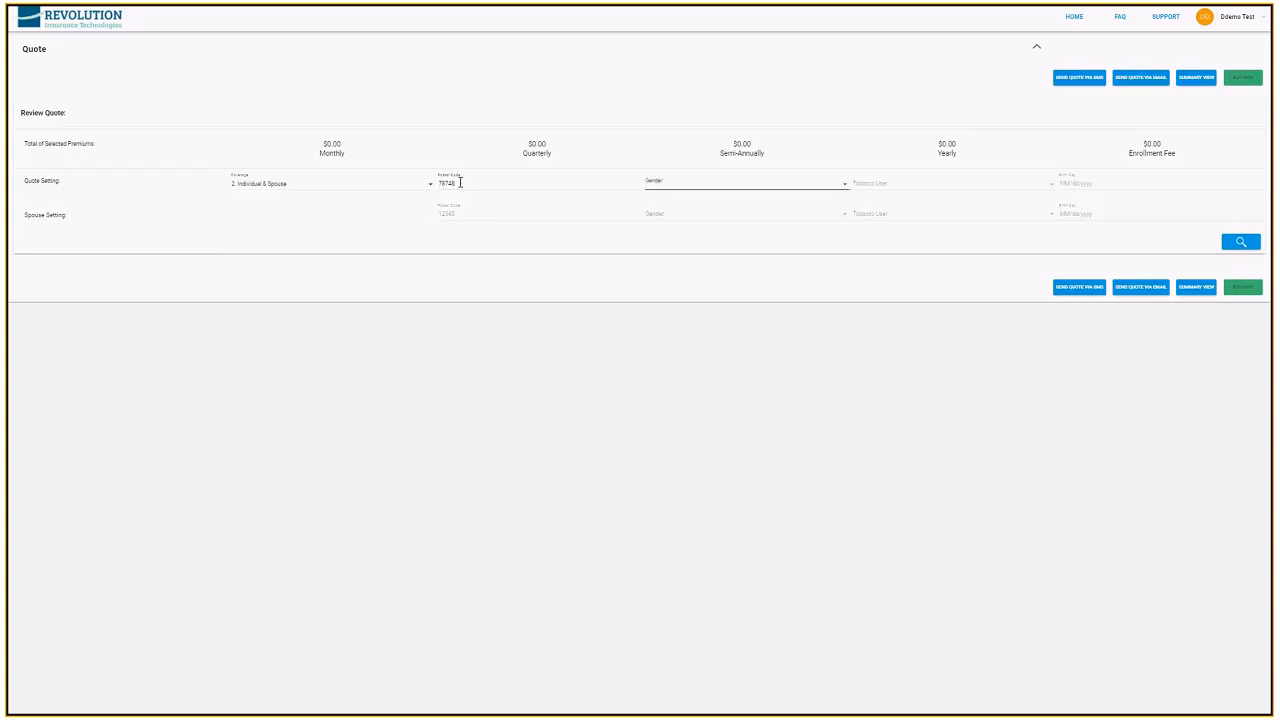
pyautogui.press('space')
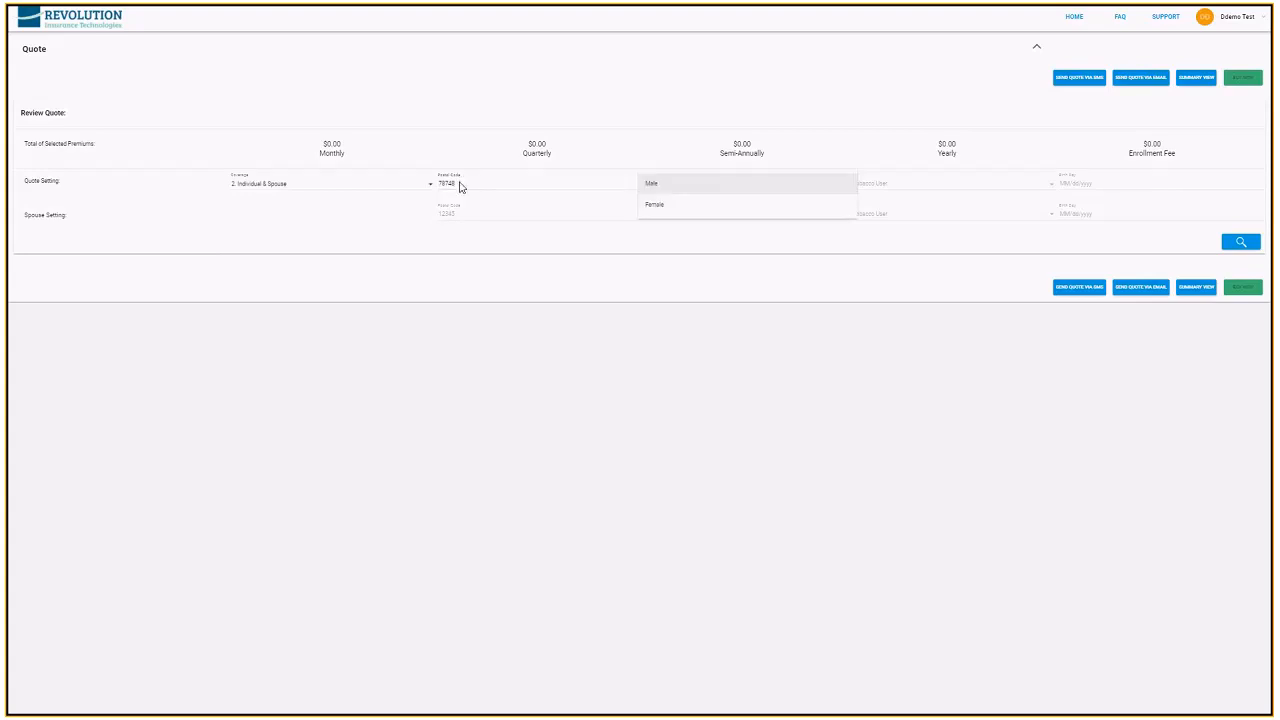
pyautogui.press('Return')
pyautogui.press('Tab')
pyautogui.press('space')
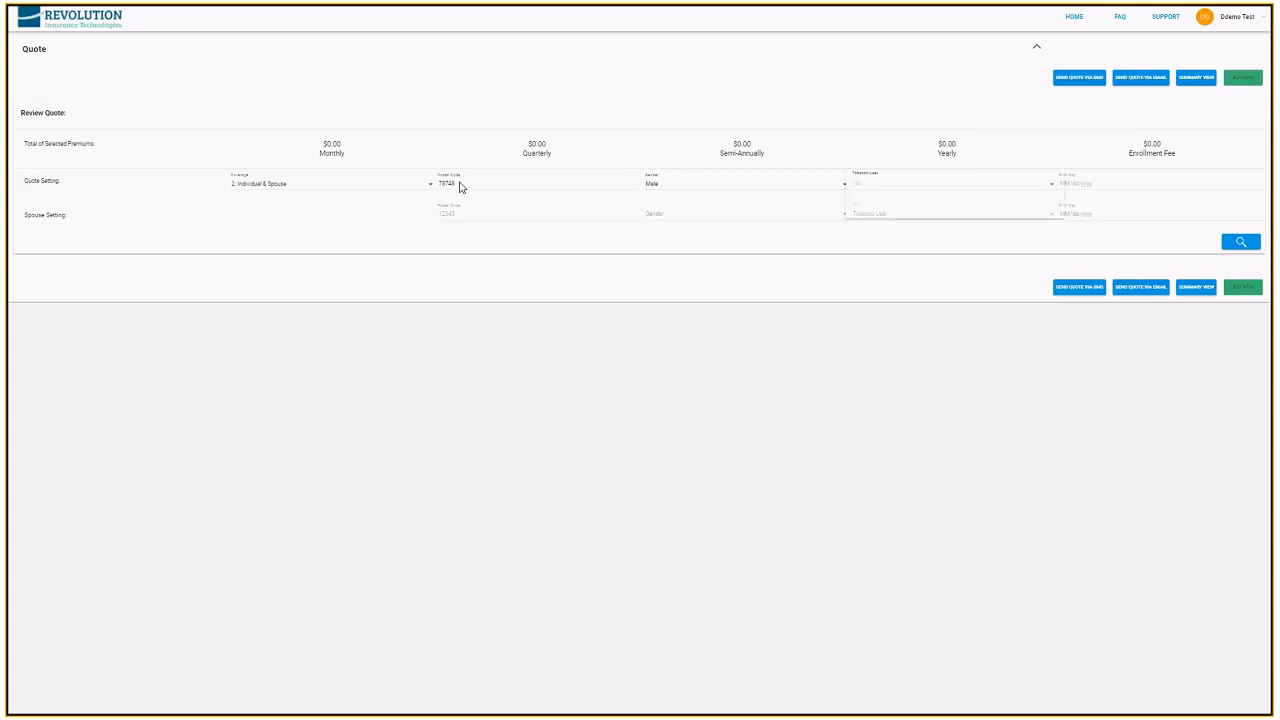
pyautogui.press('Down')
pyautogui.press('Return')
pyautogui.press('Tab')
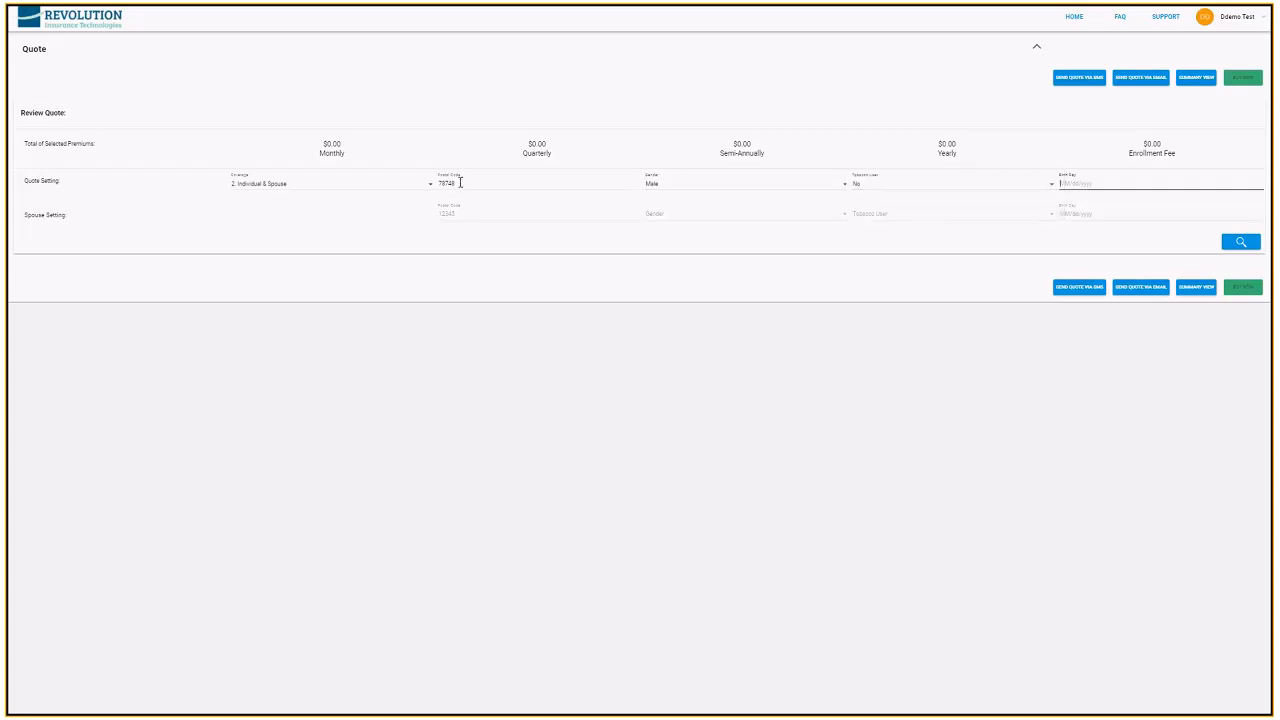
pyautogui.write('01/0')
pyautogui.write('7')
pyautogui.write('198')
# Fill in the spouse's quote settings with postal code 78748, gender Male and tobacco user No
pyautogui.press('Tab')
pyautogui.write('78')
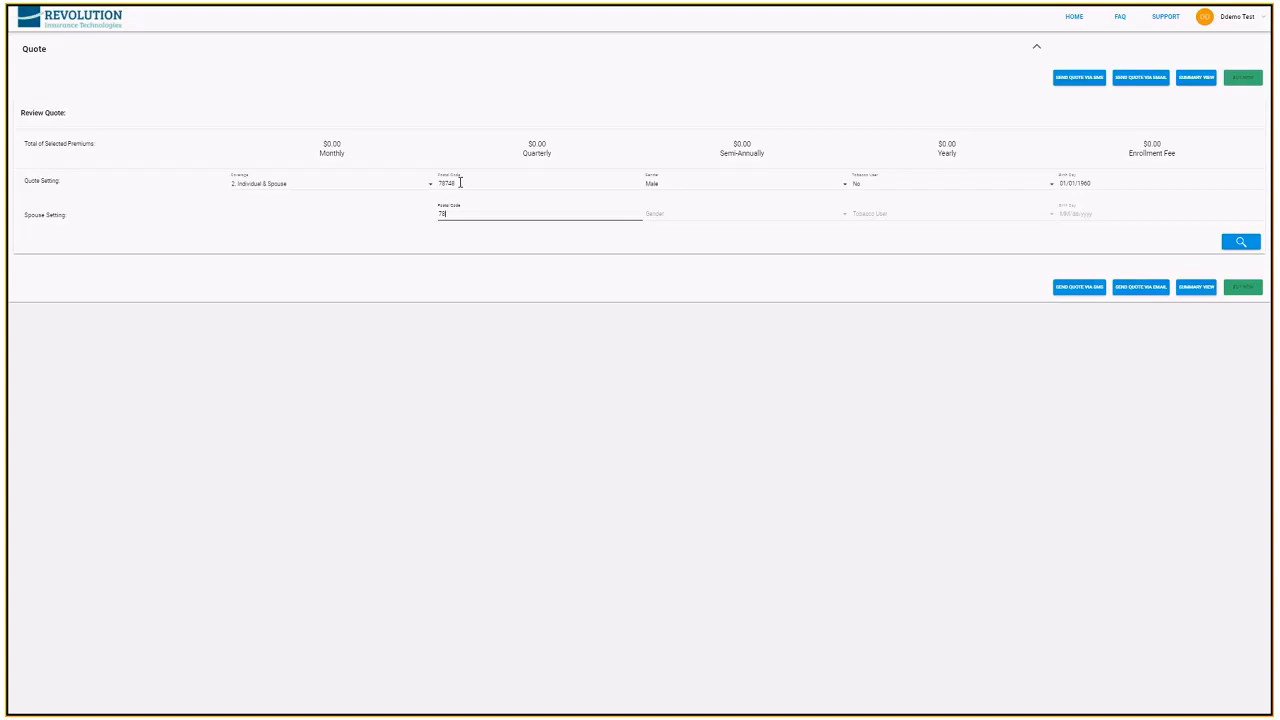
pyautogui.write('748')
pyautogui.press('Tab')
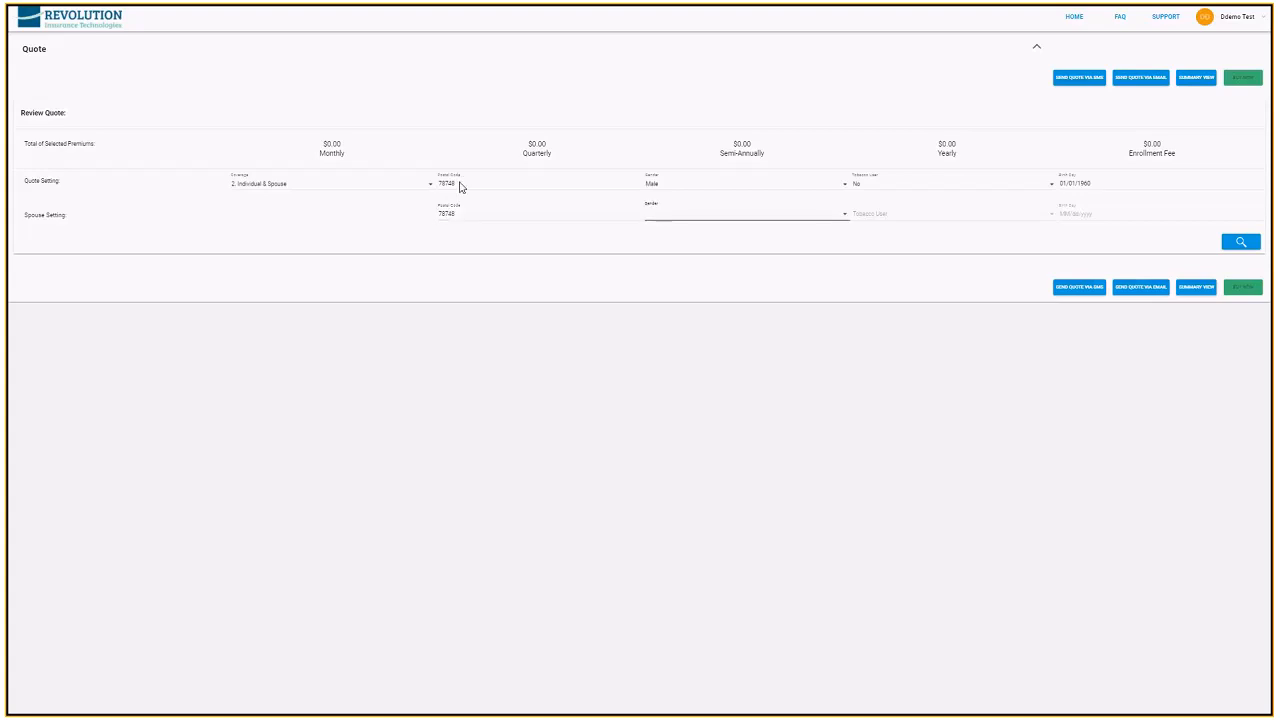
pyautogui.press('Down')
pyautogui.press('Return')
pyautogui.press('Tab')
pyautogui.press('Down')
pyautogui.press('Down')
pyautogui.press('Return')
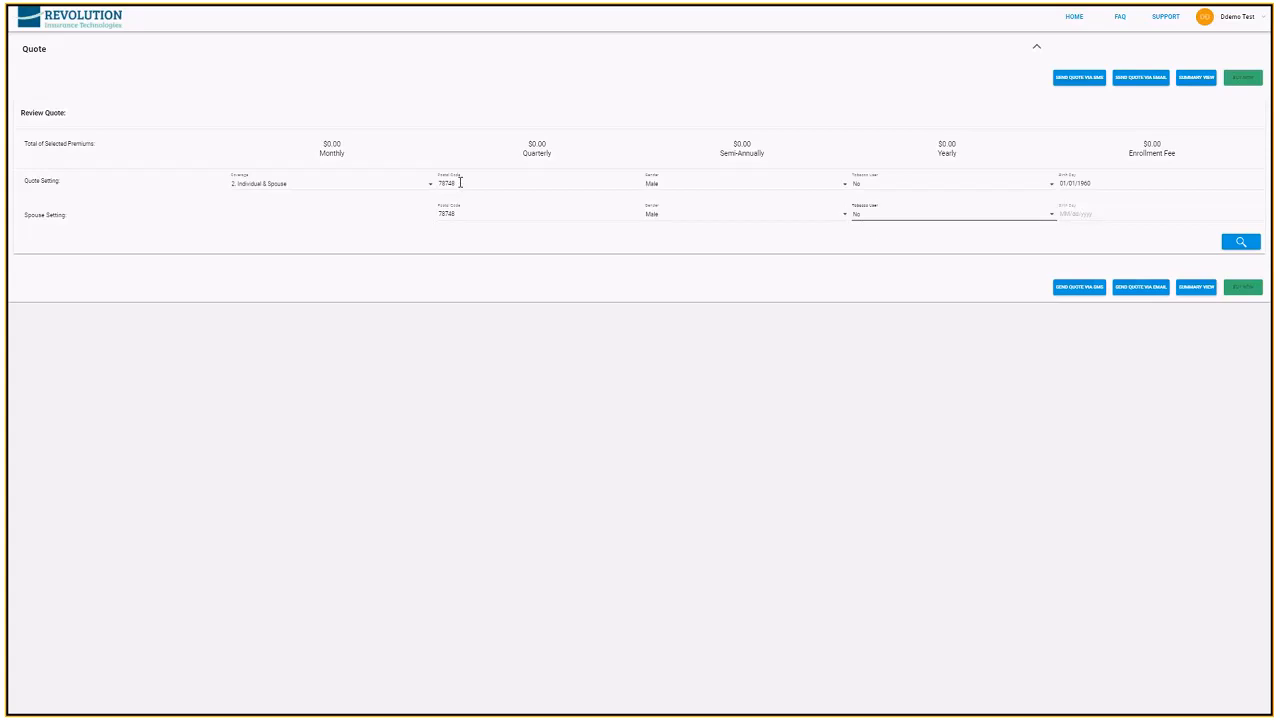
# Enter the spouse's date of birth and run the search for quoted products
pyautogui.click(1239, 242)
pyautogui.click(1082, 213)
pyautogui.write('01/01/')
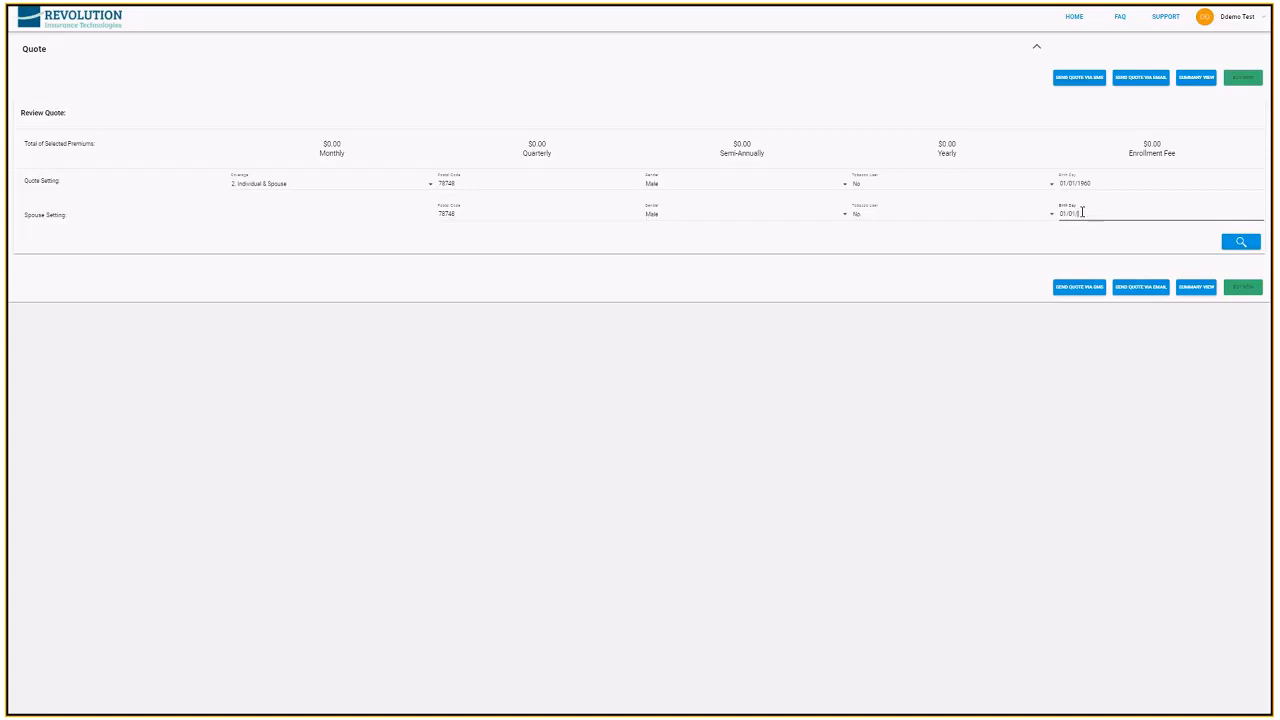
pyautogui.write('1961')
pyautogui.click(1238, 243)
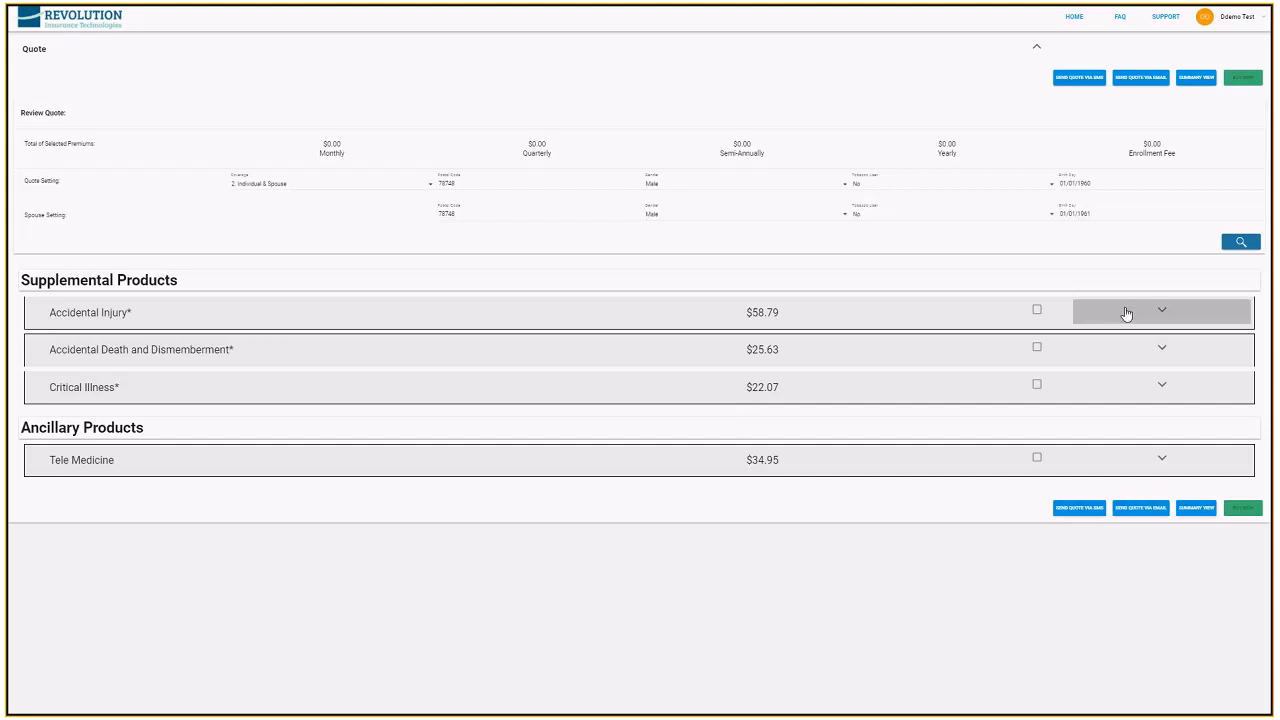
# Expand the Accidental Injury product and set its deductible to $500.00 and its benefit amount to $25,000.00
pyautogui.click(1160, 314)
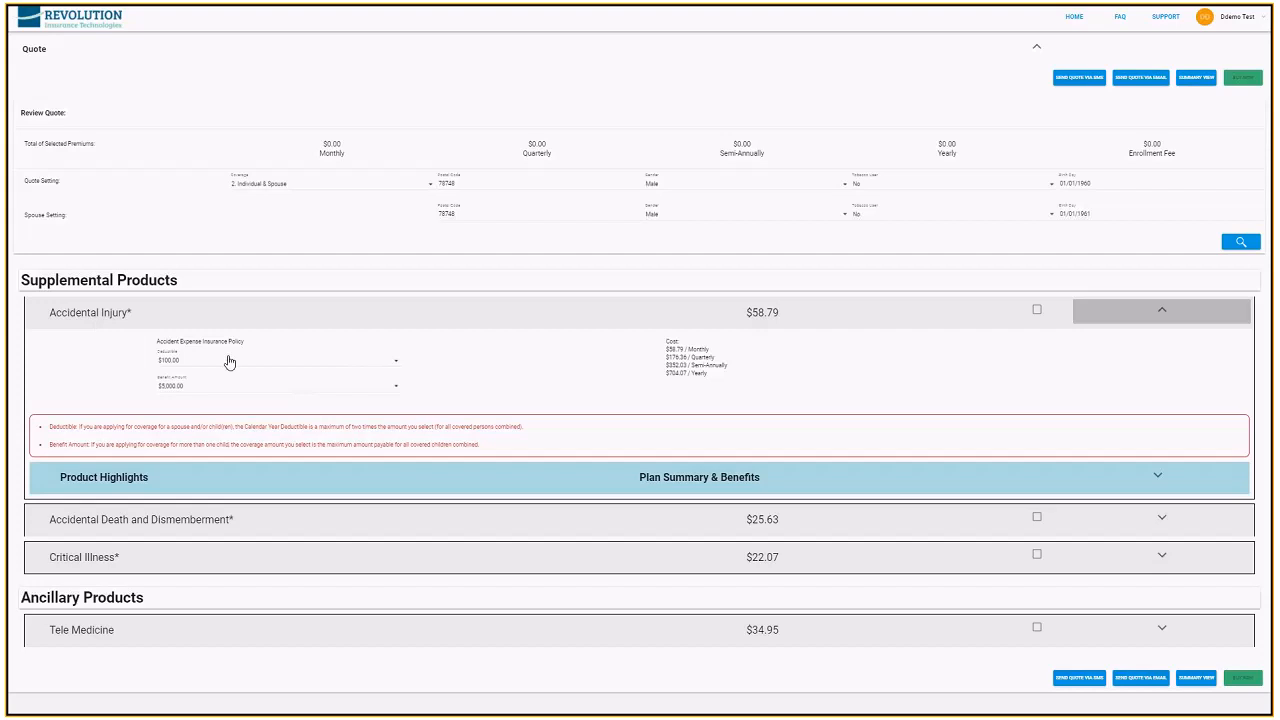
pyautogui.click(395, 366)
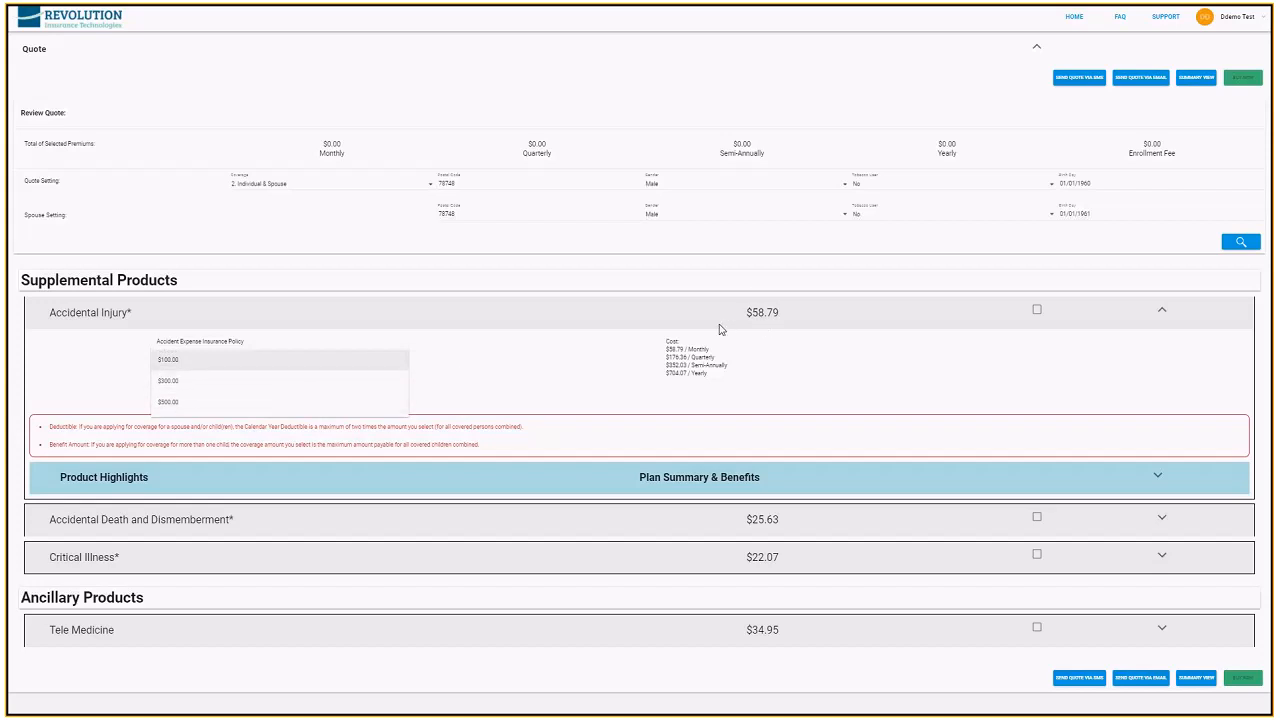
pyautogui.click(330, 402)
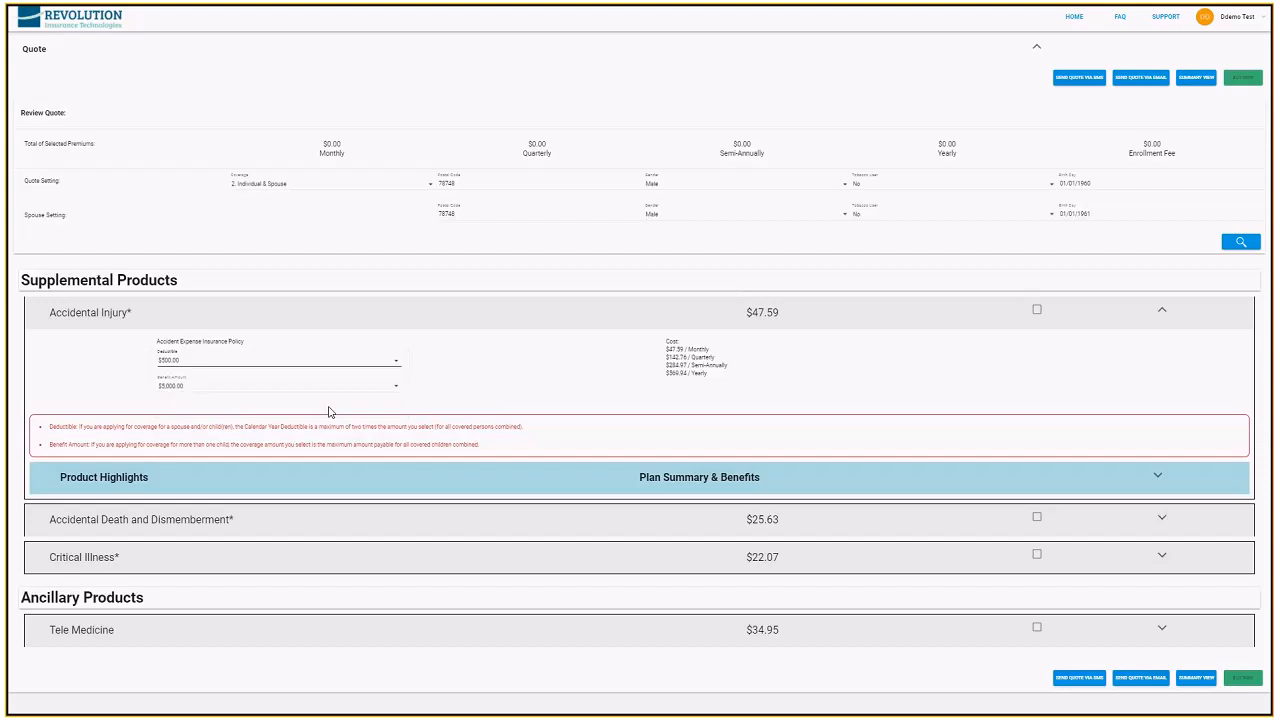
pyautogui.click(393, 389)
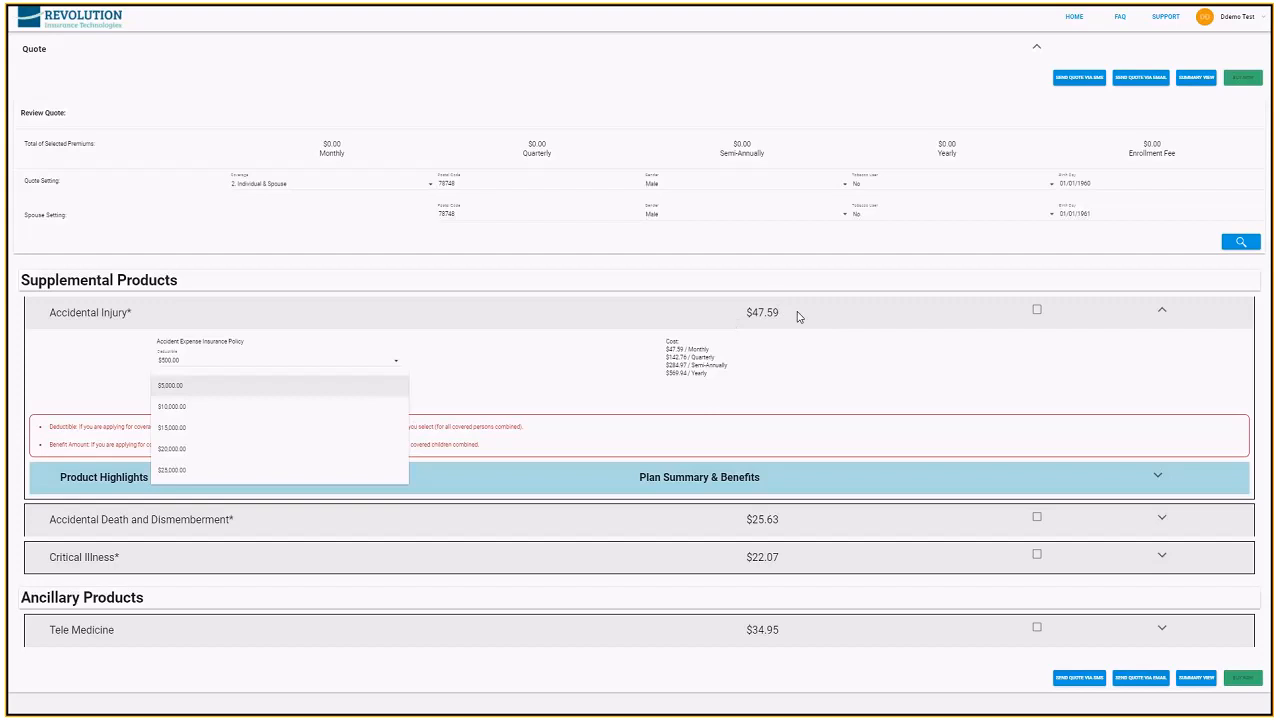
pyautogui.click(330, 470)
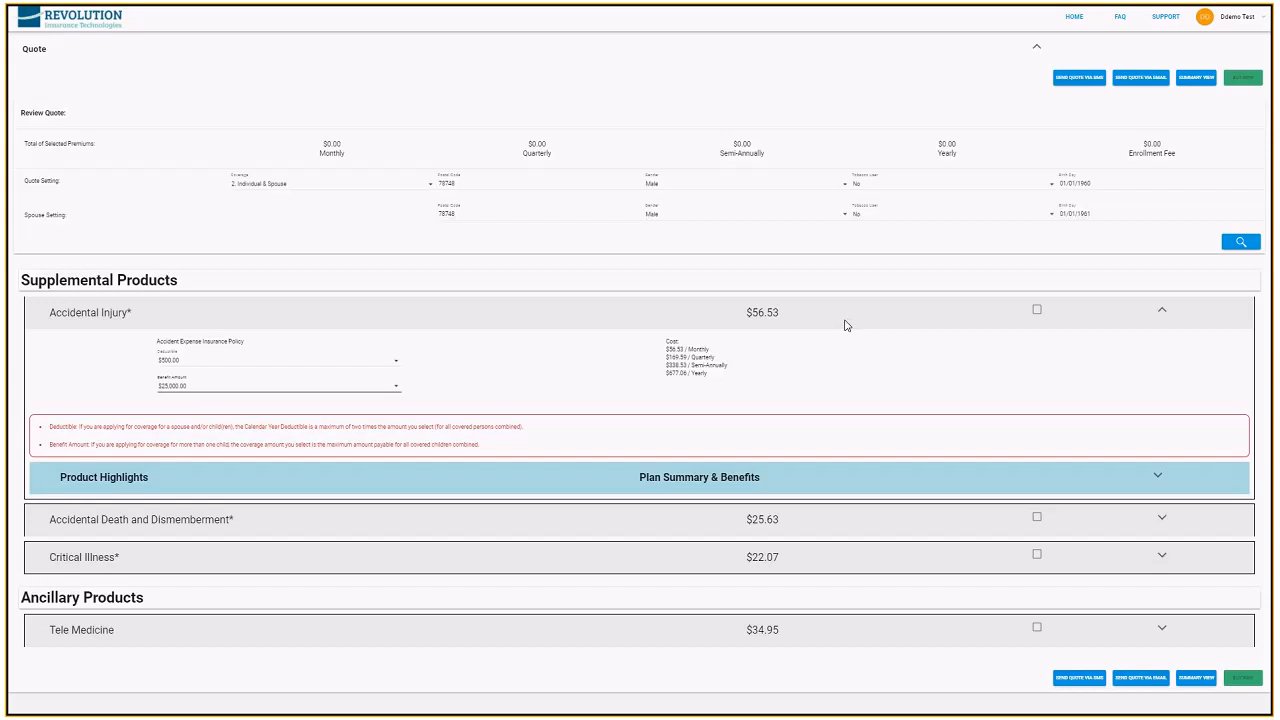
# Add the Accidental Injury product to the quote and remove it again
pyautogui.click(1037, 311)
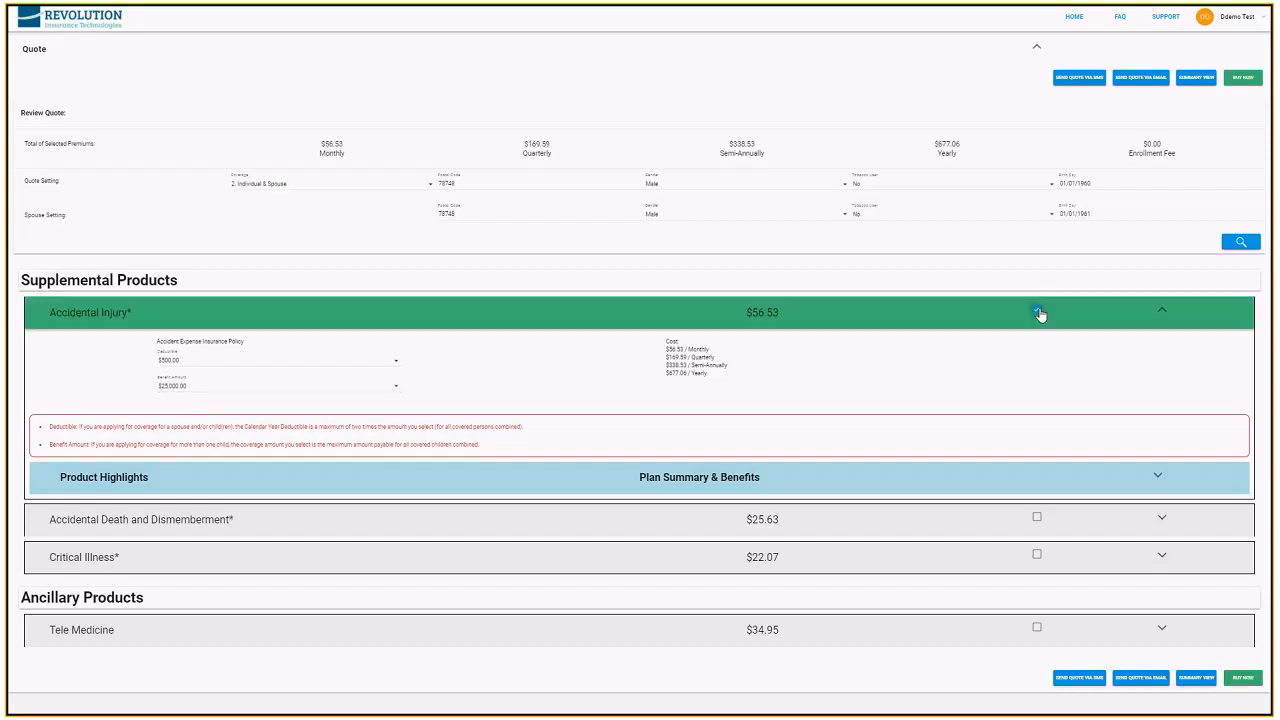
pyautogui.click(1037, 311)
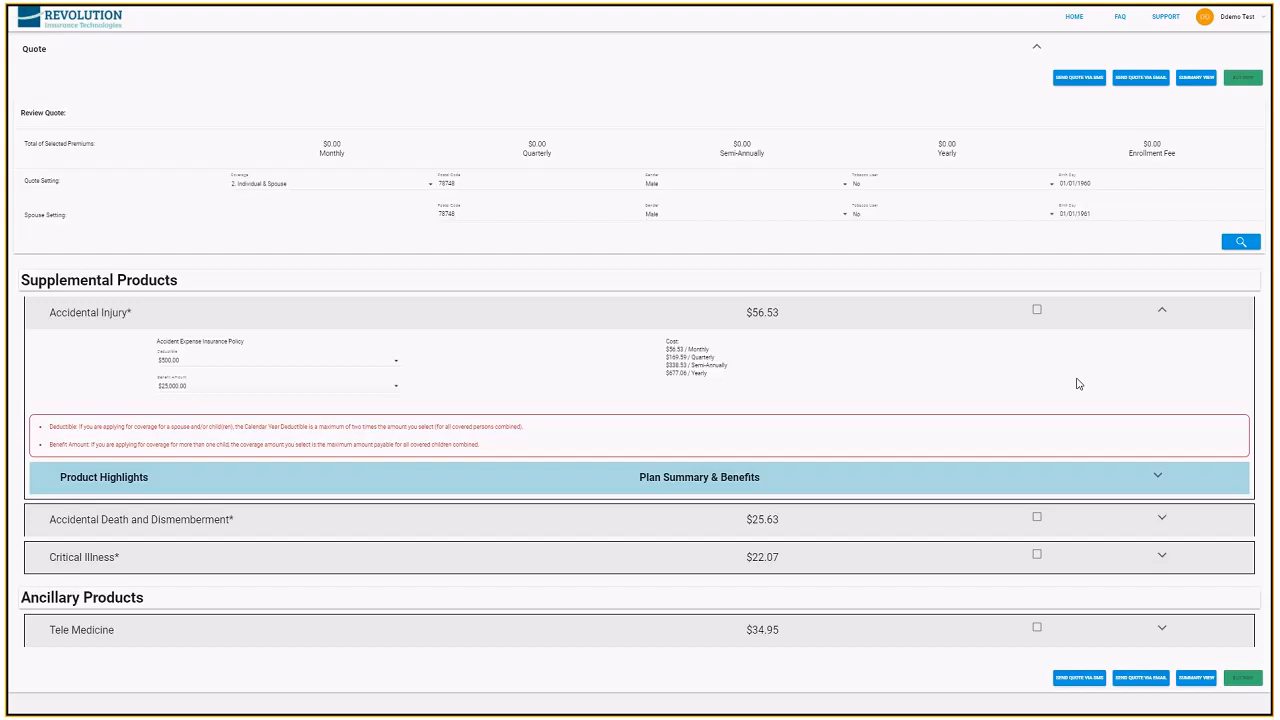
# Examine the Accidental Injury product's highlights, plan summary, benefits and exclusions, and collapse the details
pyautogui.click(1154, 477)
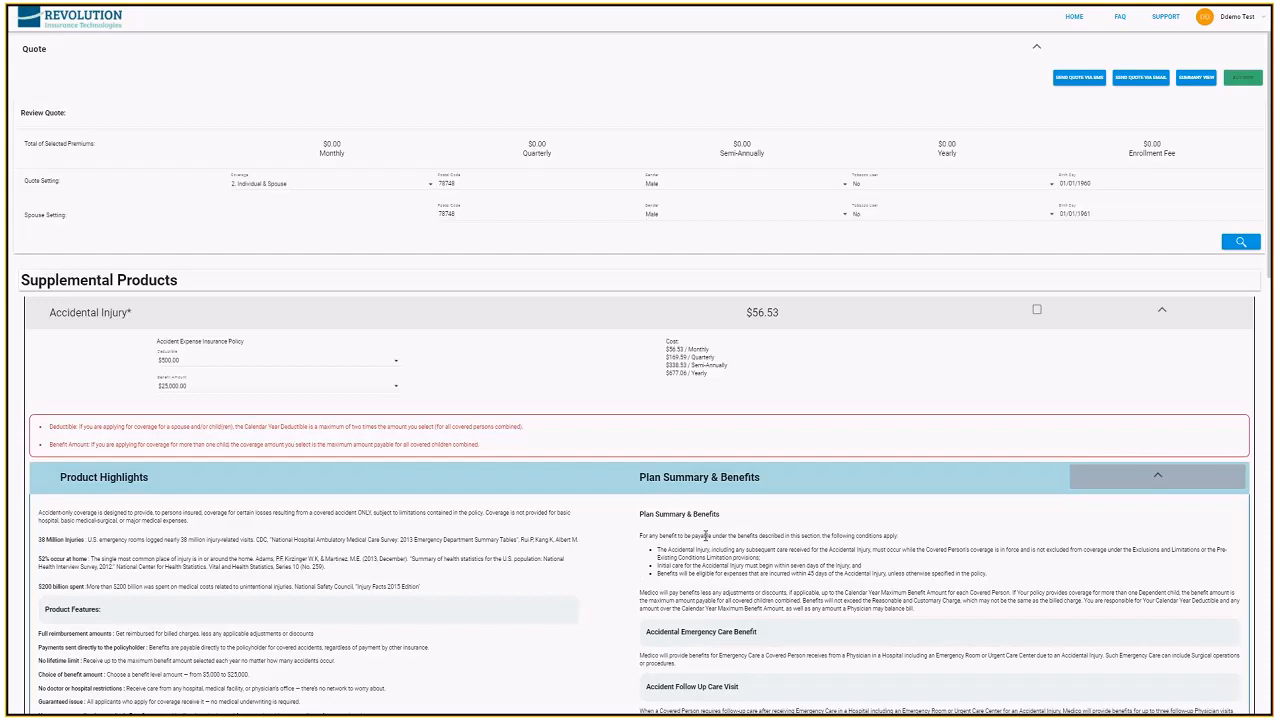
pyautogui.scroll(-1, 706, 537)
pyautogui.scroll(-2, 706, 537)
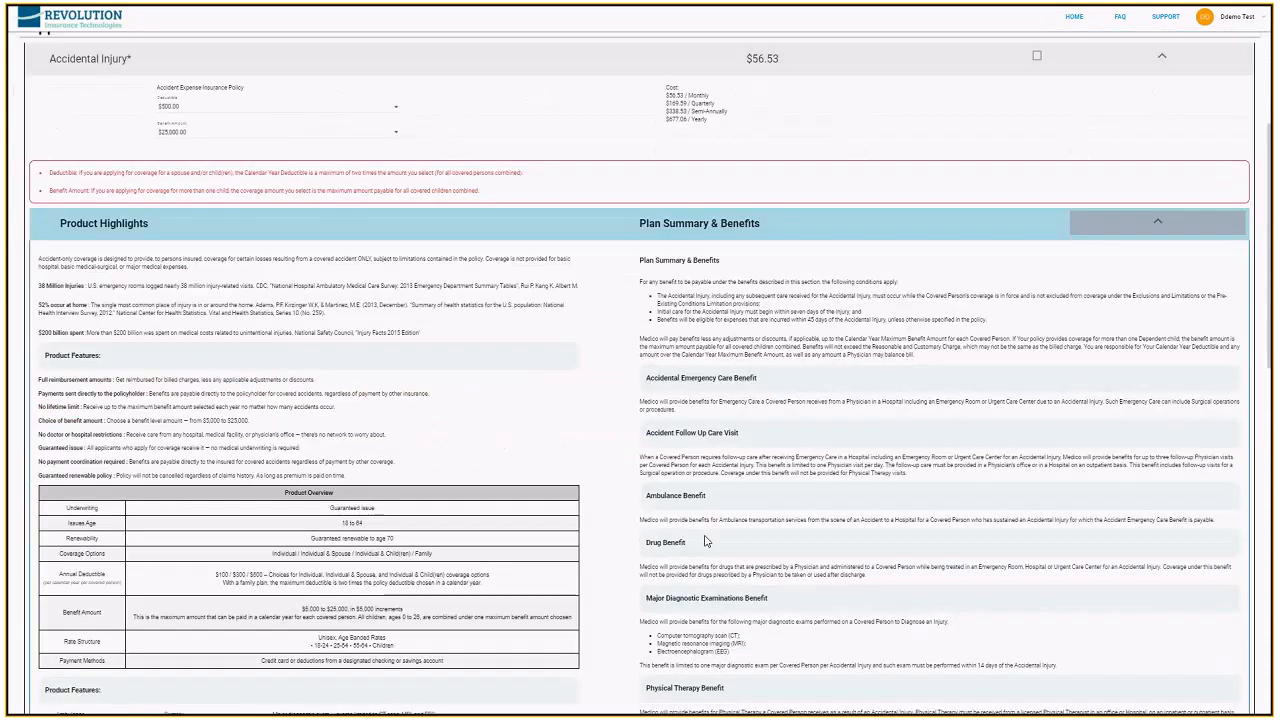
pyautogui.scroll(-2, 705, 541)
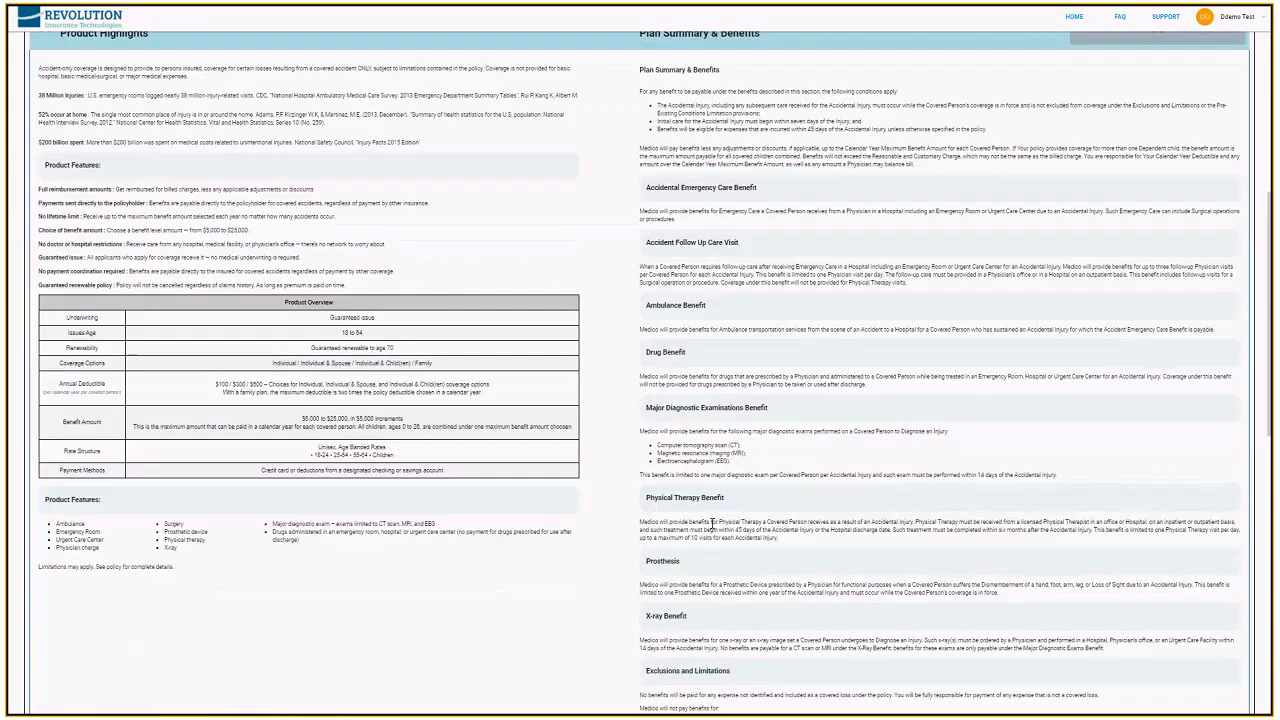
pyautogui.scroll(-1, 712, 522)
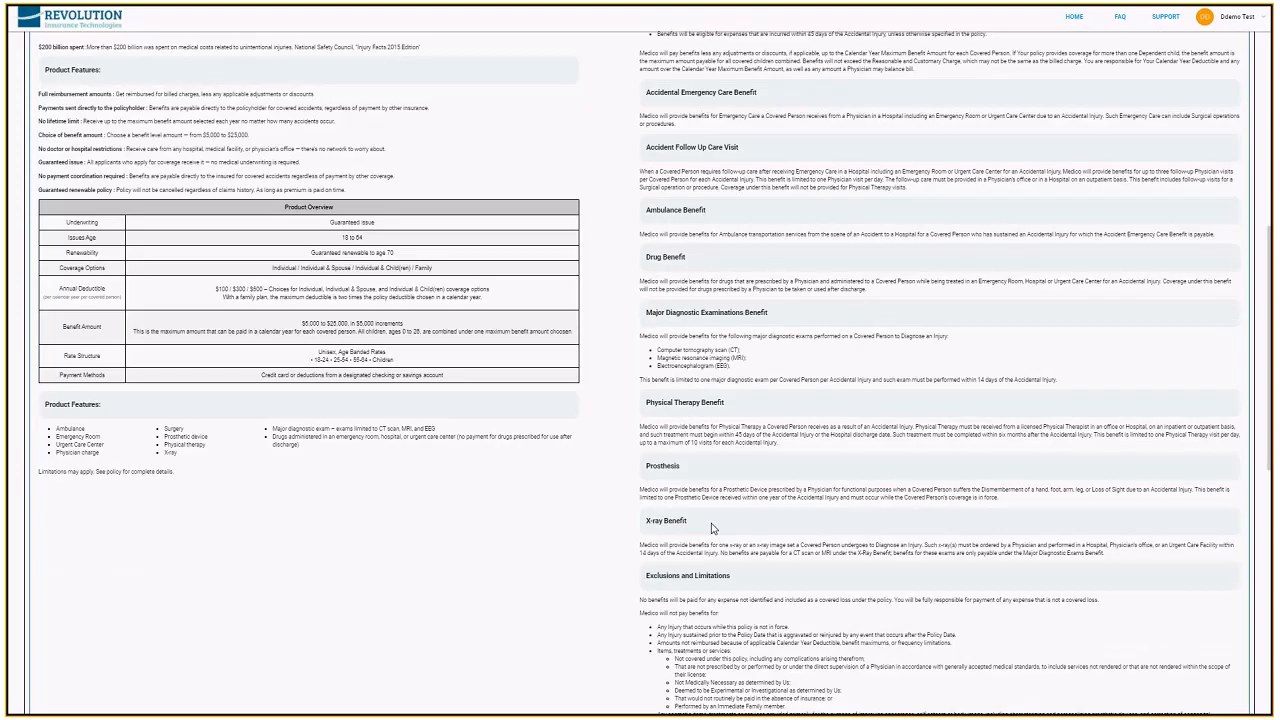
pyautogui.scroll(-1, 742, 584)
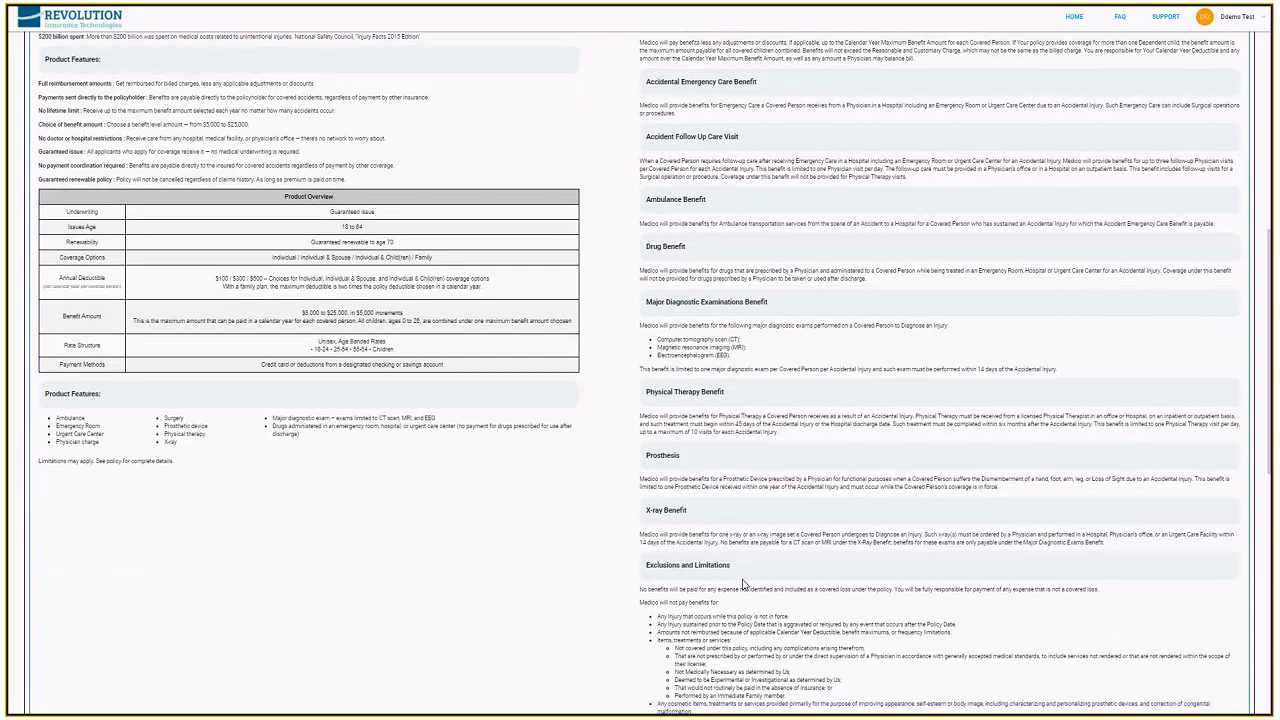
pyautogui.scroll(-1, 742, 584)
pyautogui.scroll(-3, 742, 584)
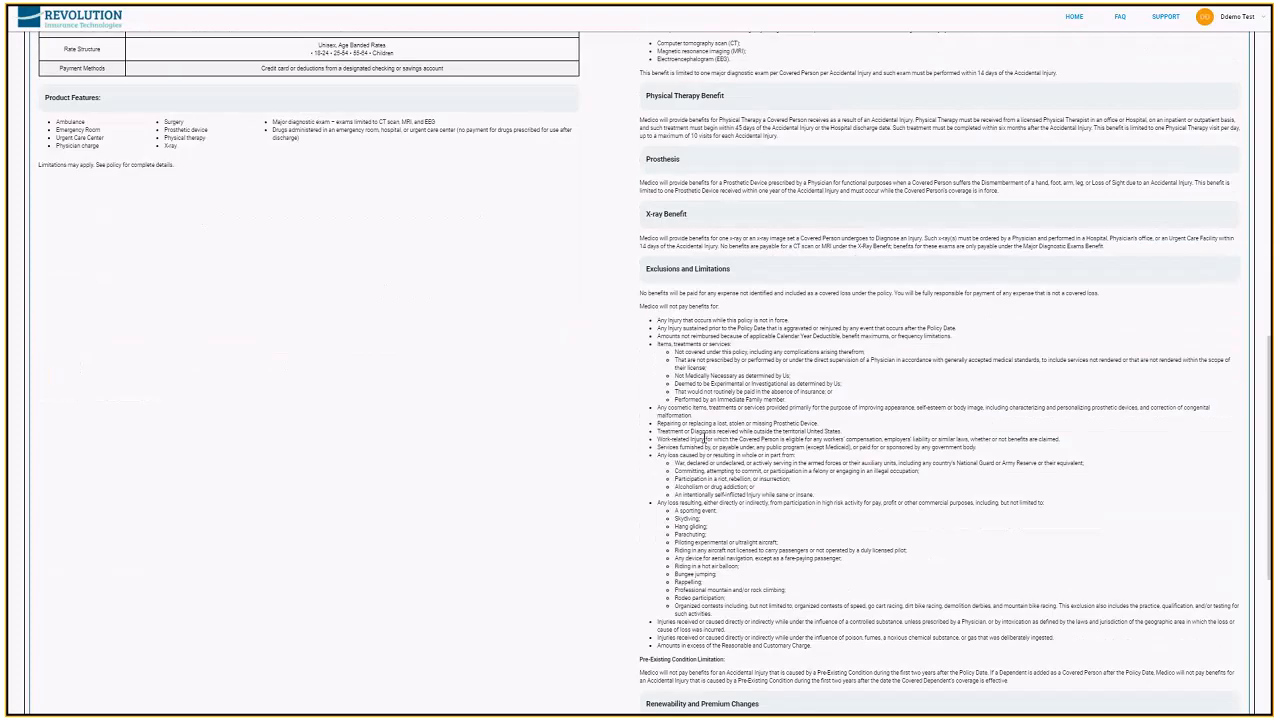
pyautogui.scroll(2, 705, 438)
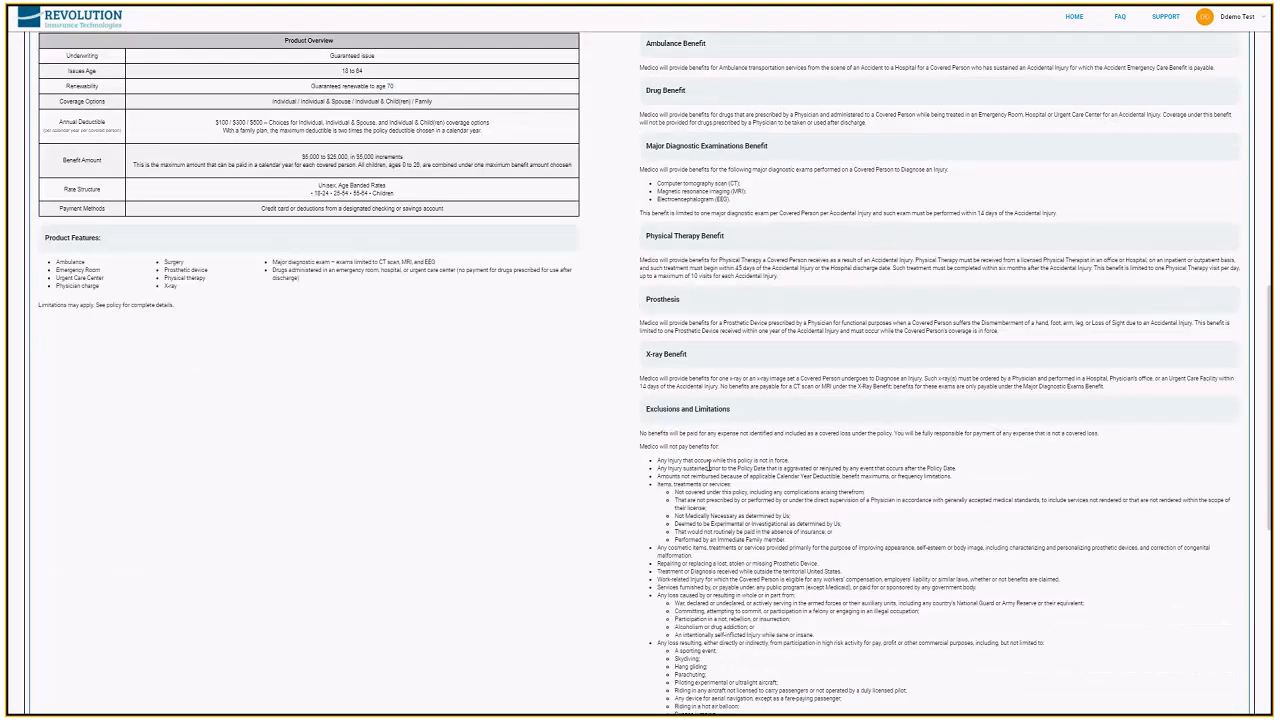
pyautogui.scroll(6, 710, 468)
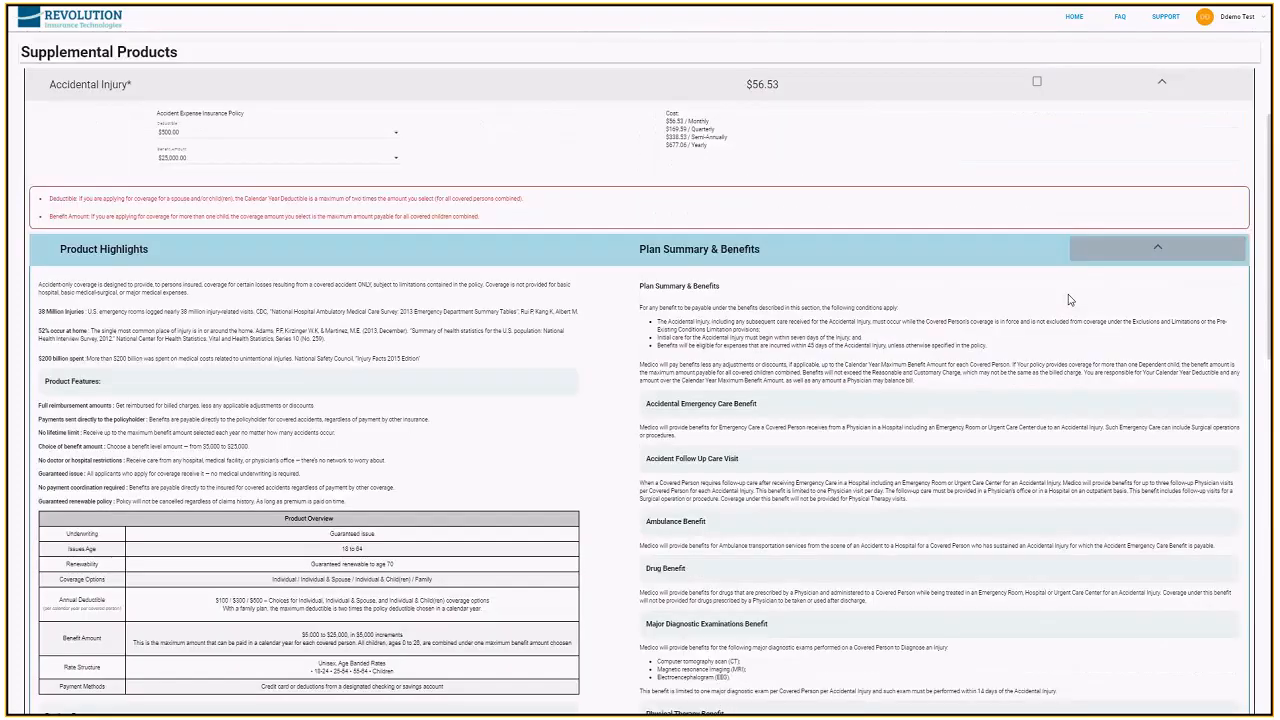
pyautogui.click(1158, 251)
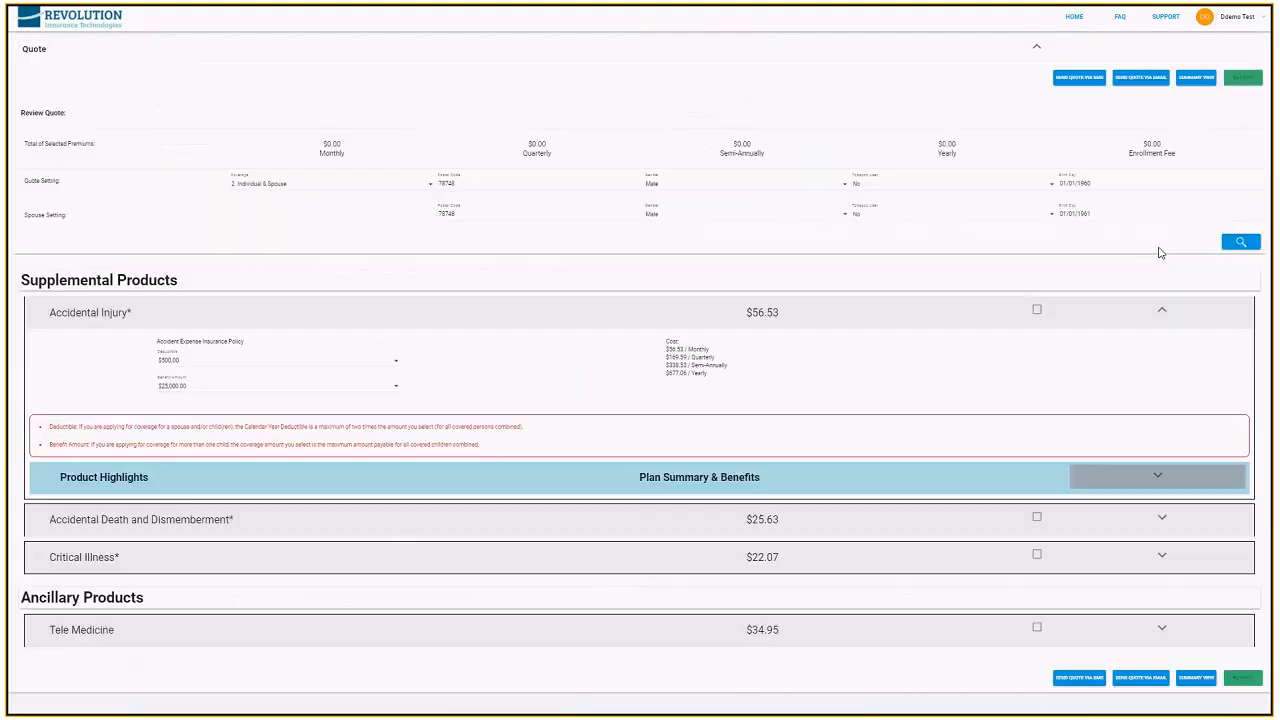
# Select Accidental Injury for the quote, and add then remove Accidental Death and Dismemberment
pyautogui.click(1037, 311)
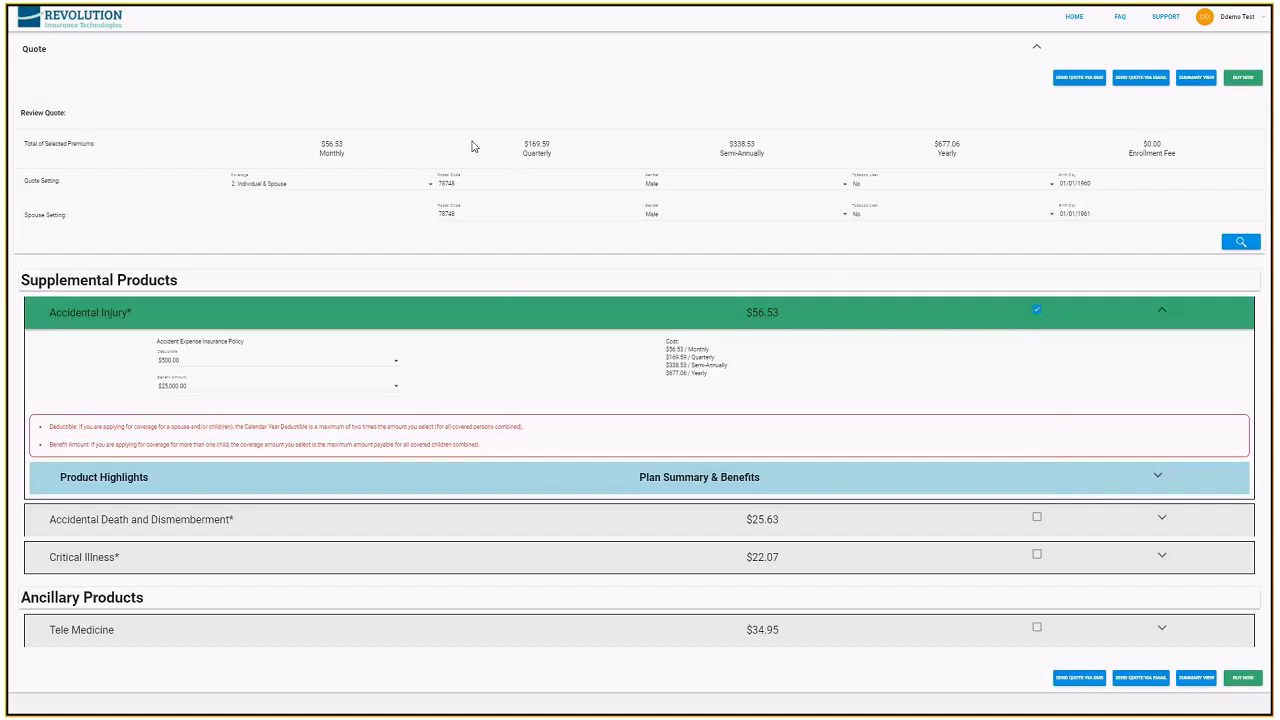
pyautogui.click(1037, 518)
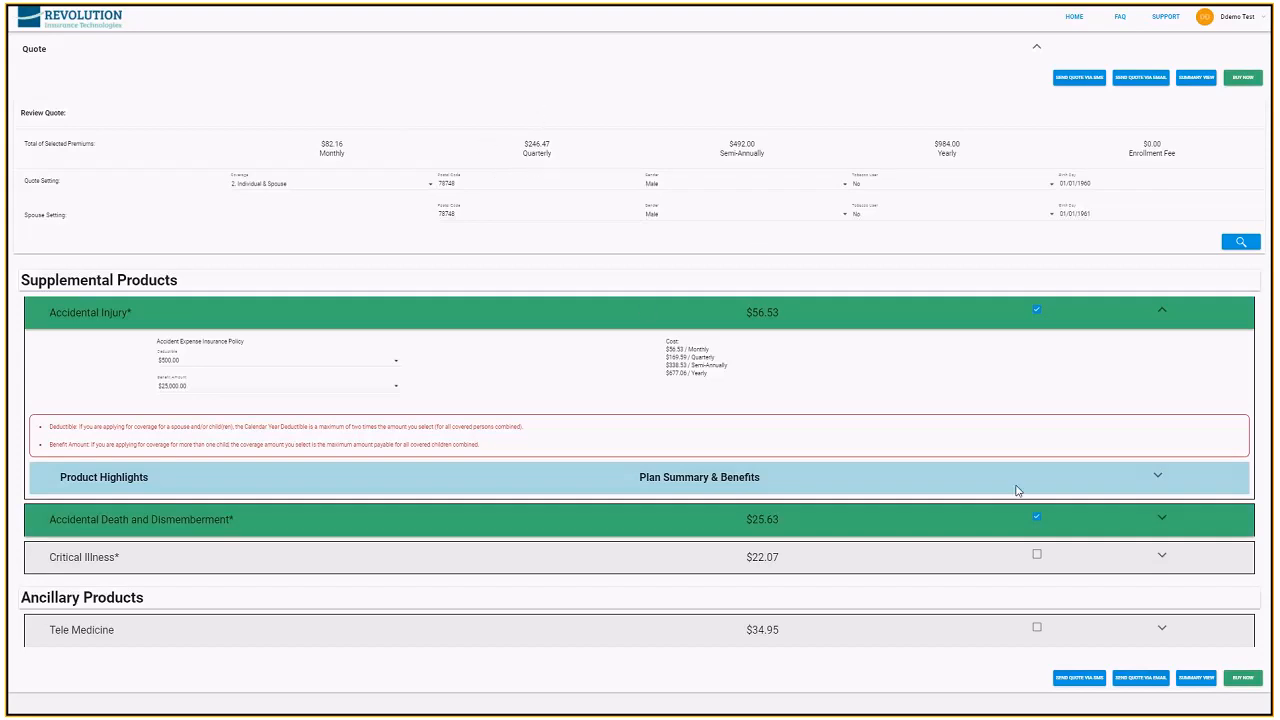
pyautogui.click(1037, 518)
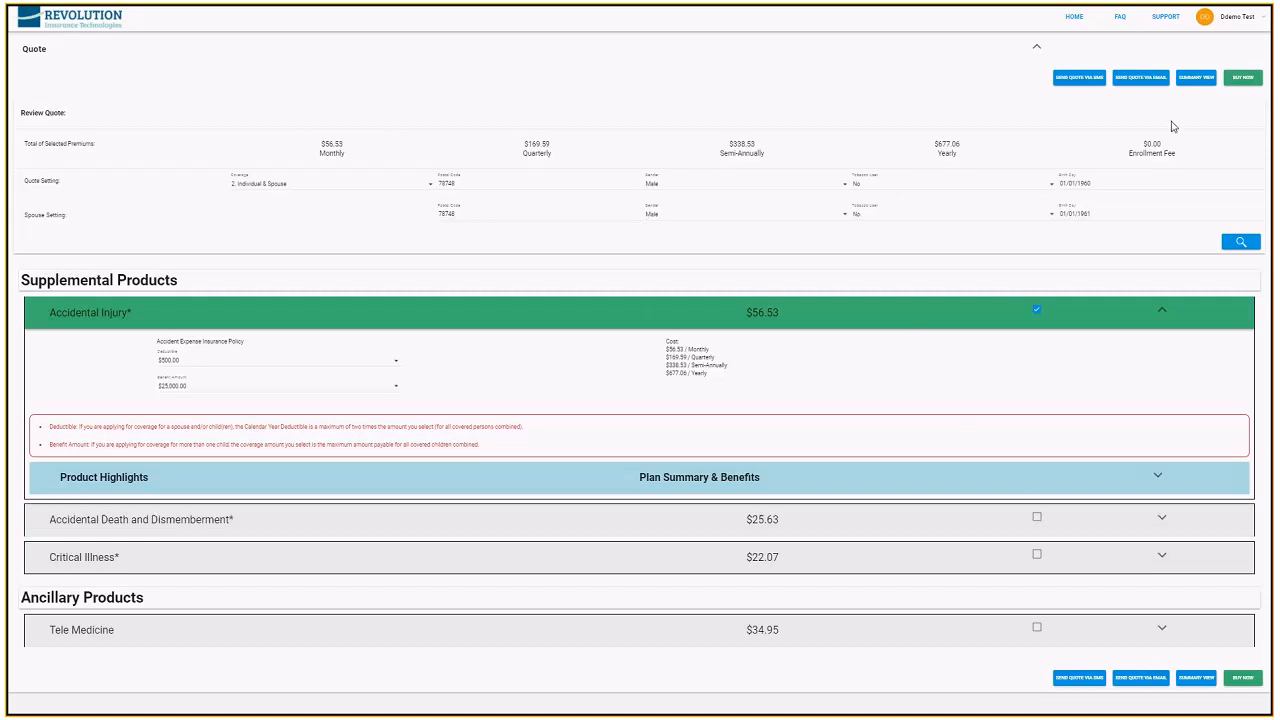
# Proceed from the quote to purchasing the selected product
pyautogui.click(1242, 80)
pyautogui.click(1243, 78)
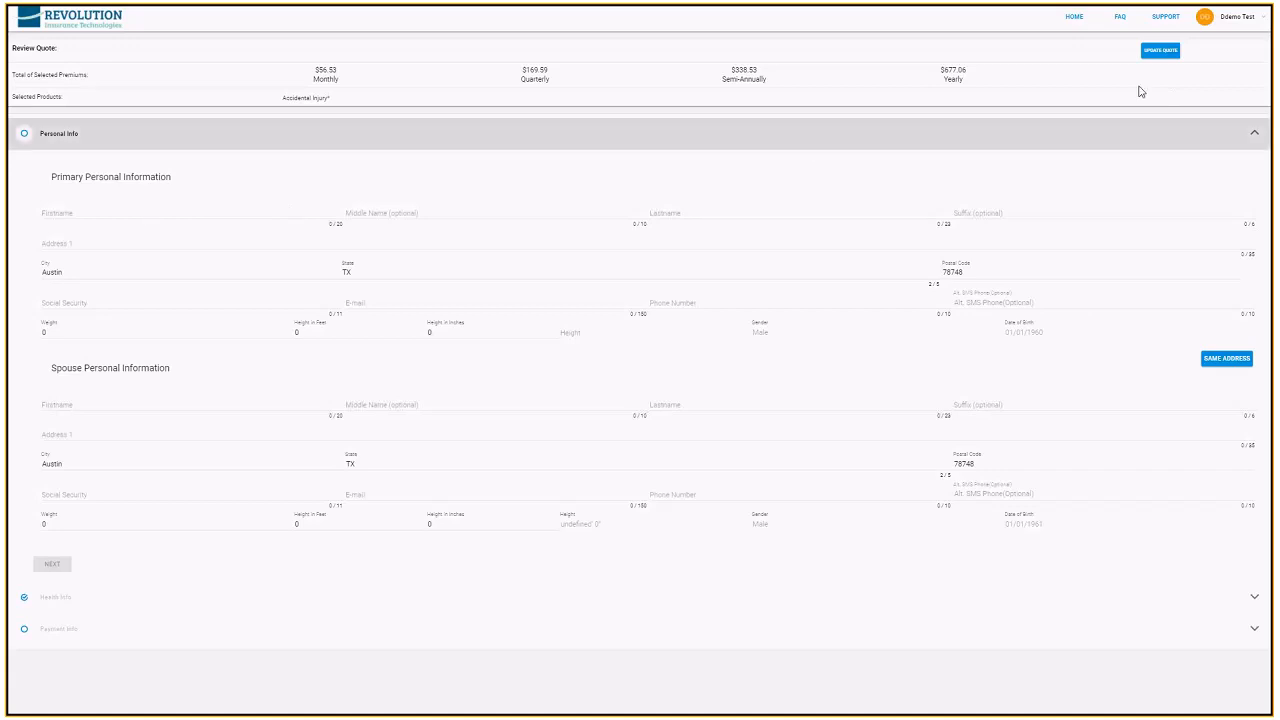
# Enter the primary applicant's first and last name in the primary personal information
pyautogui.click(89, 212)
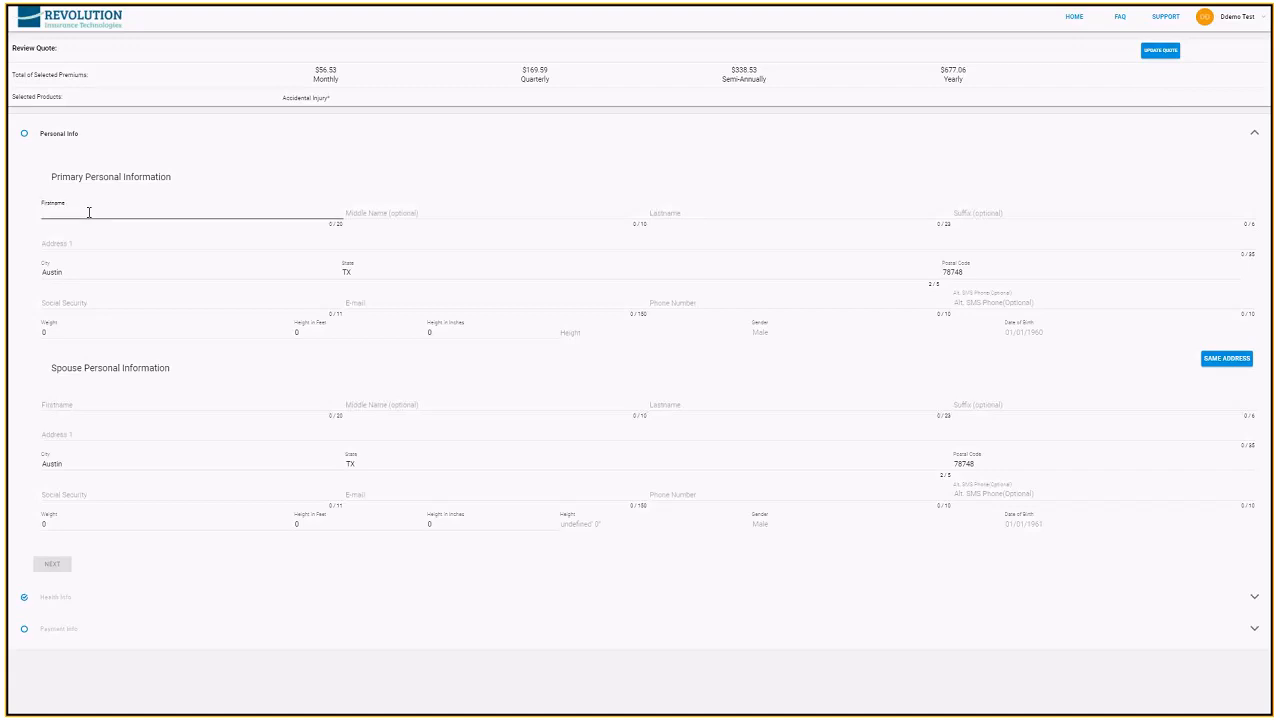
pyautogui.write('Fir')
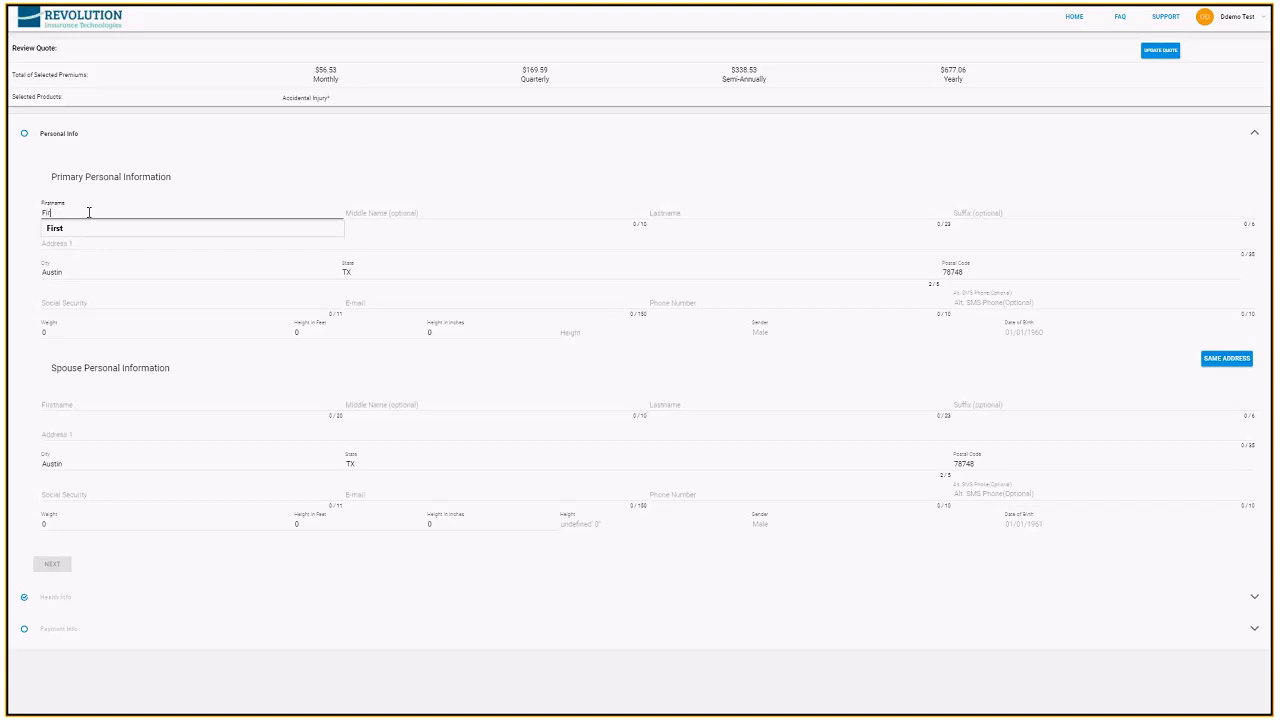
pyautogui.write('st')
pyautogui.press('Tab')
pyautogui.press('Tab')
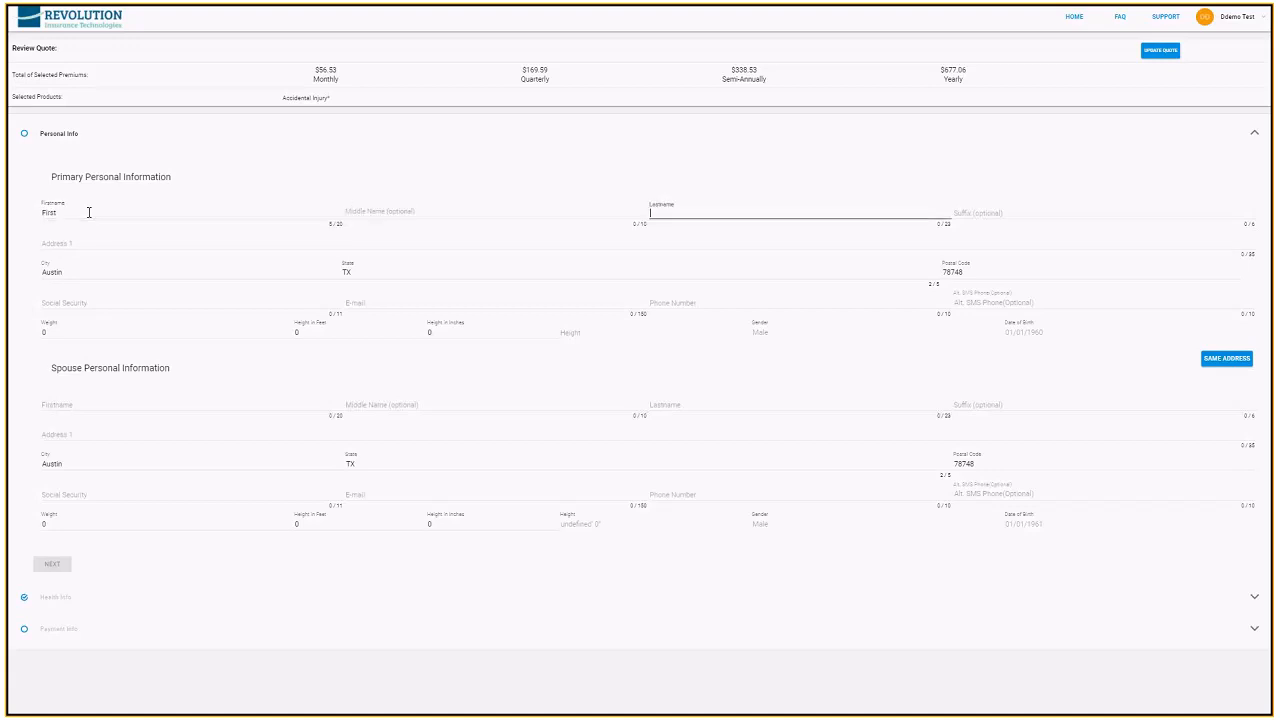
pyautogui.write('Last')
# Fill in the primary applicant's street address, skipping the suffix and keeping the existing city and state
pyautogui.press('Tab')
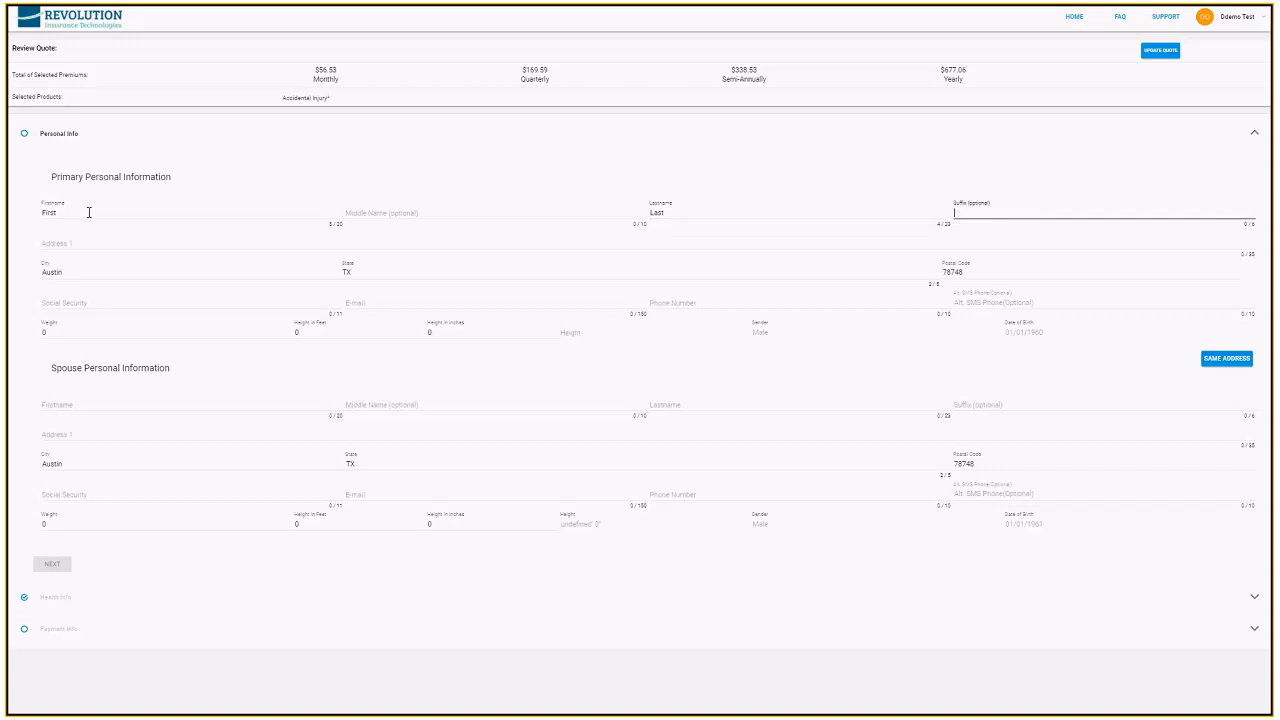
pyautogui.press('Tab')
pyautogui.write('123')
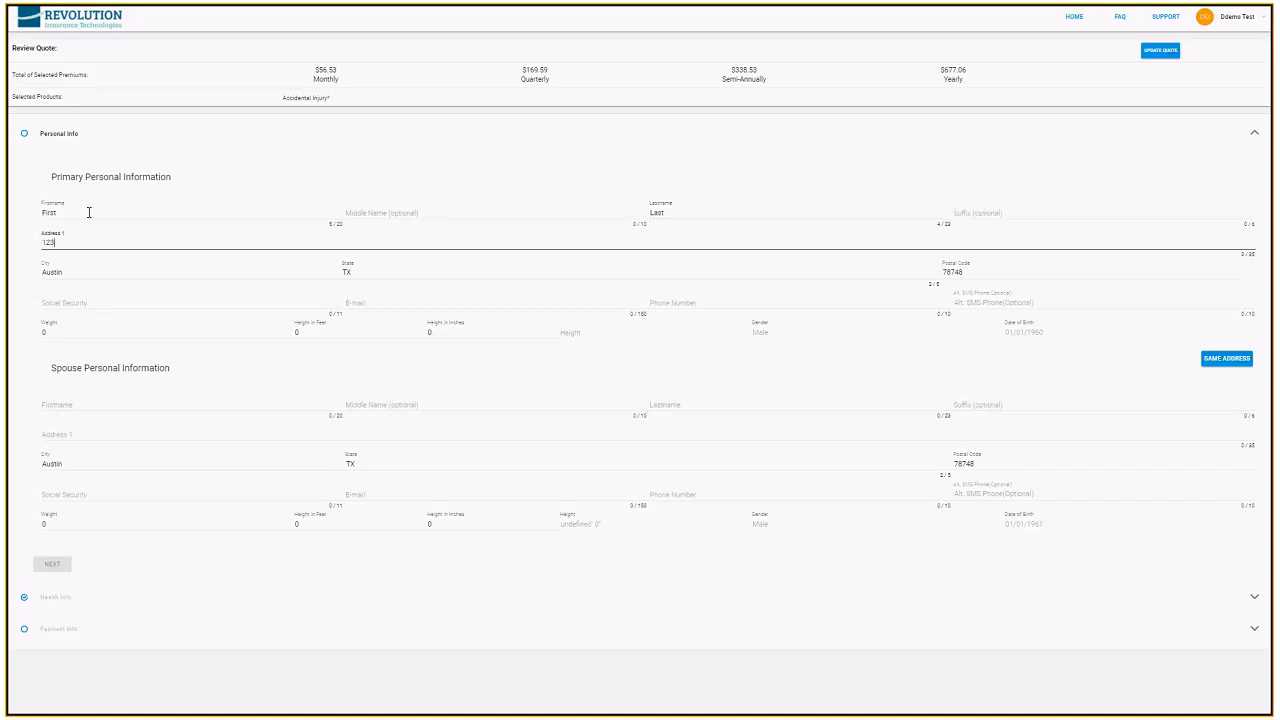
pyautogui.write(' main')
pyautogui.press('Tab')
pyautogui.press('Tab')
pyautogui.press('Tab')
pyautogui.press('Tab')
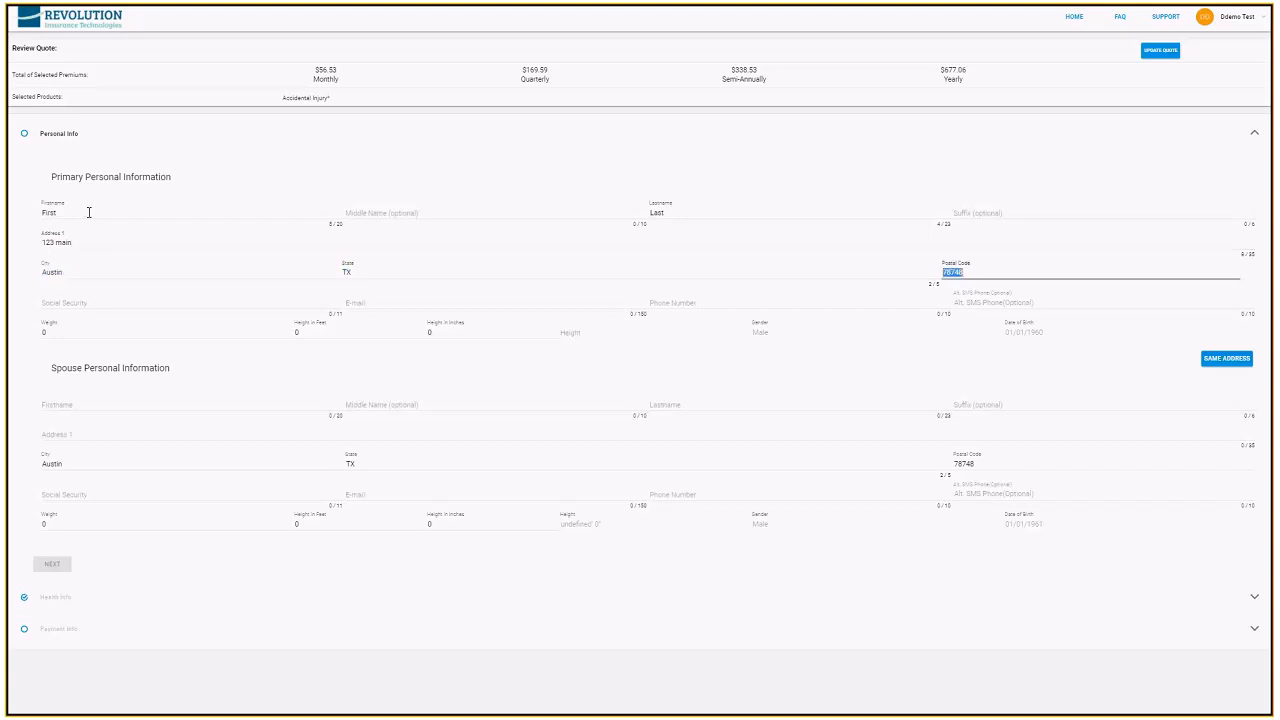
# Enter the primary applicant's Social Security number, e-mail address and phone number
pyautogui.press('Tab')
pyautogui.press('Tab')
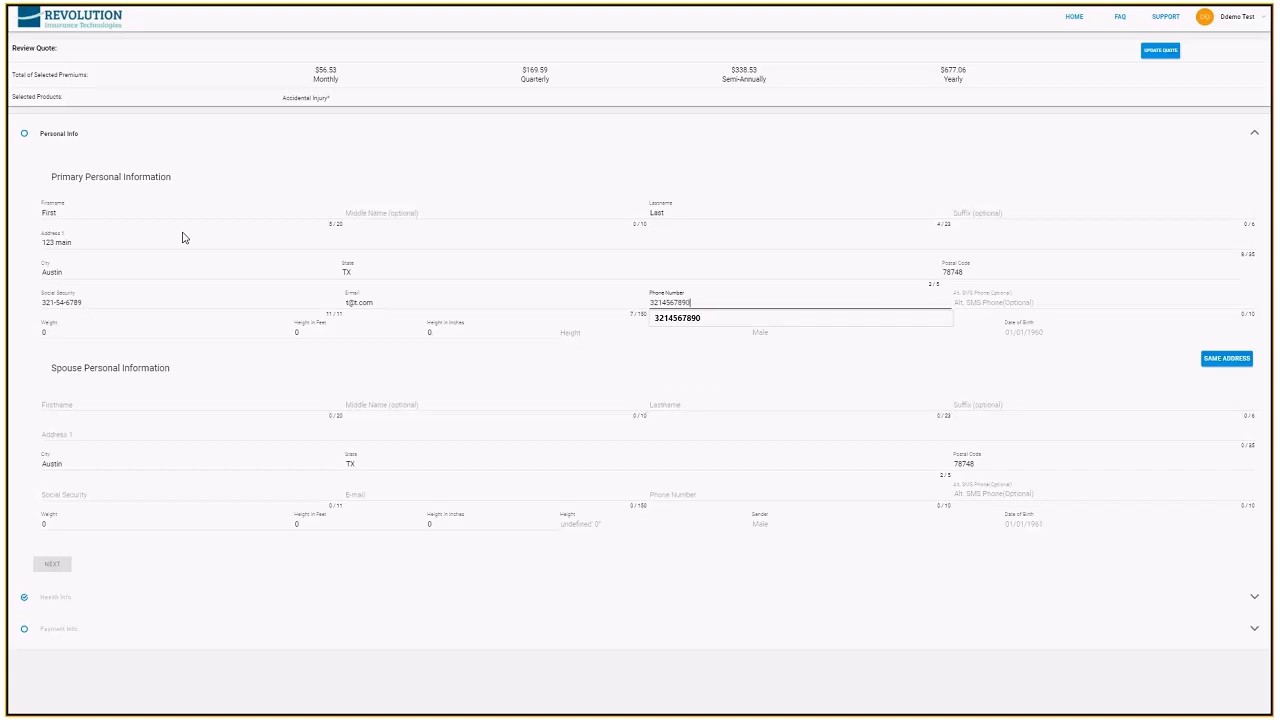
pyautogui.press('Tab')
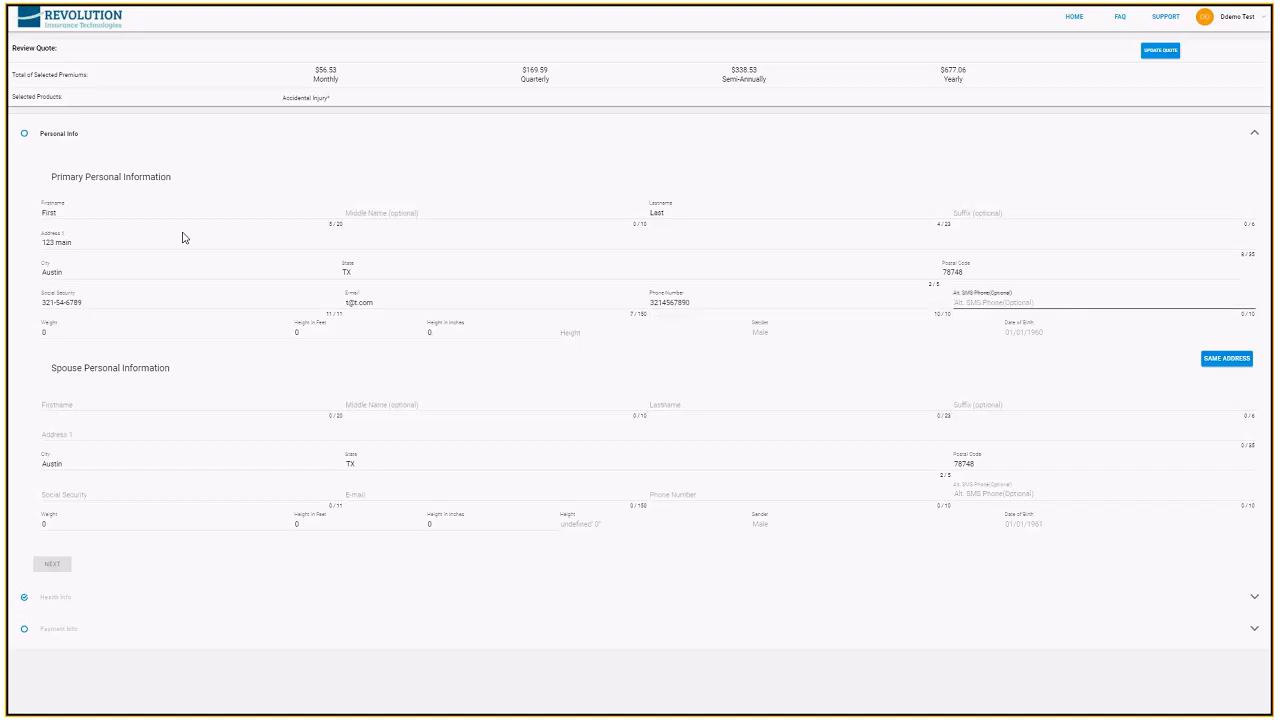
# Set the primary applicant's weight to 180 and height to 6 feet, leaving the alternate SMS phone empty
pyautogui.press('Tab')
pyautogui.write('1')
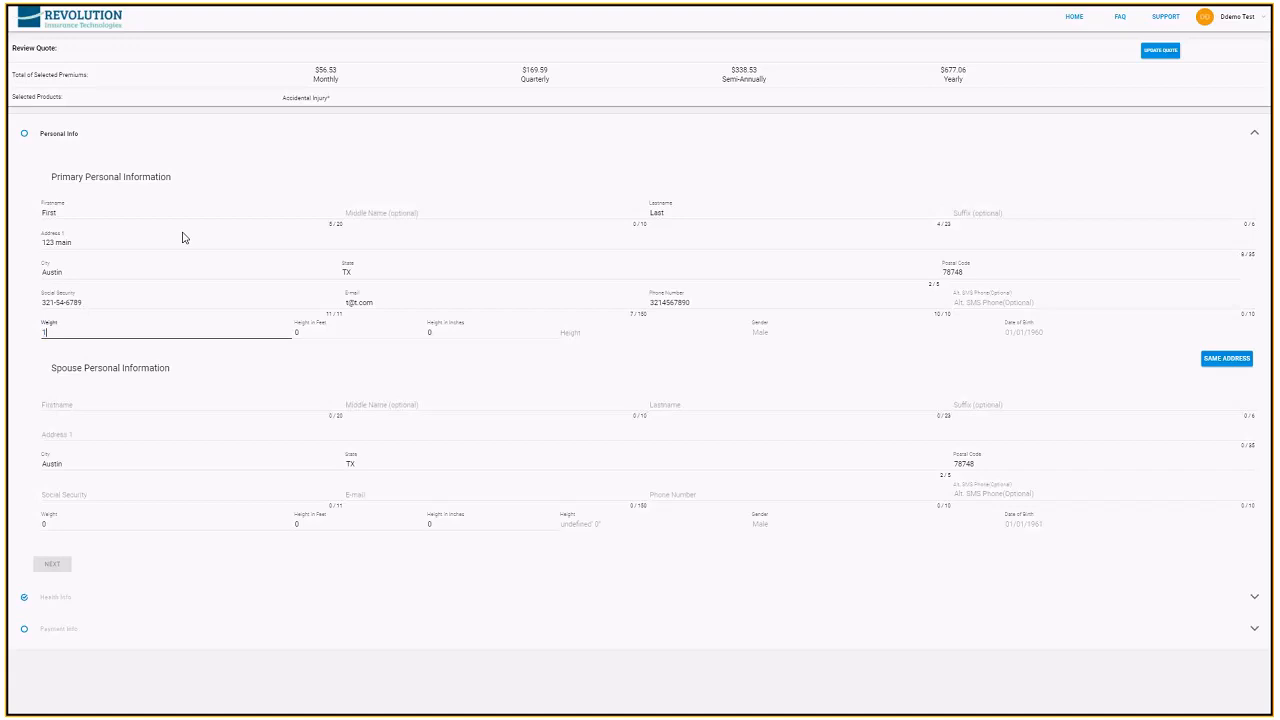
pyautogui.write('80')
pyautogui.press('Tab')
pyautogui.write('6')
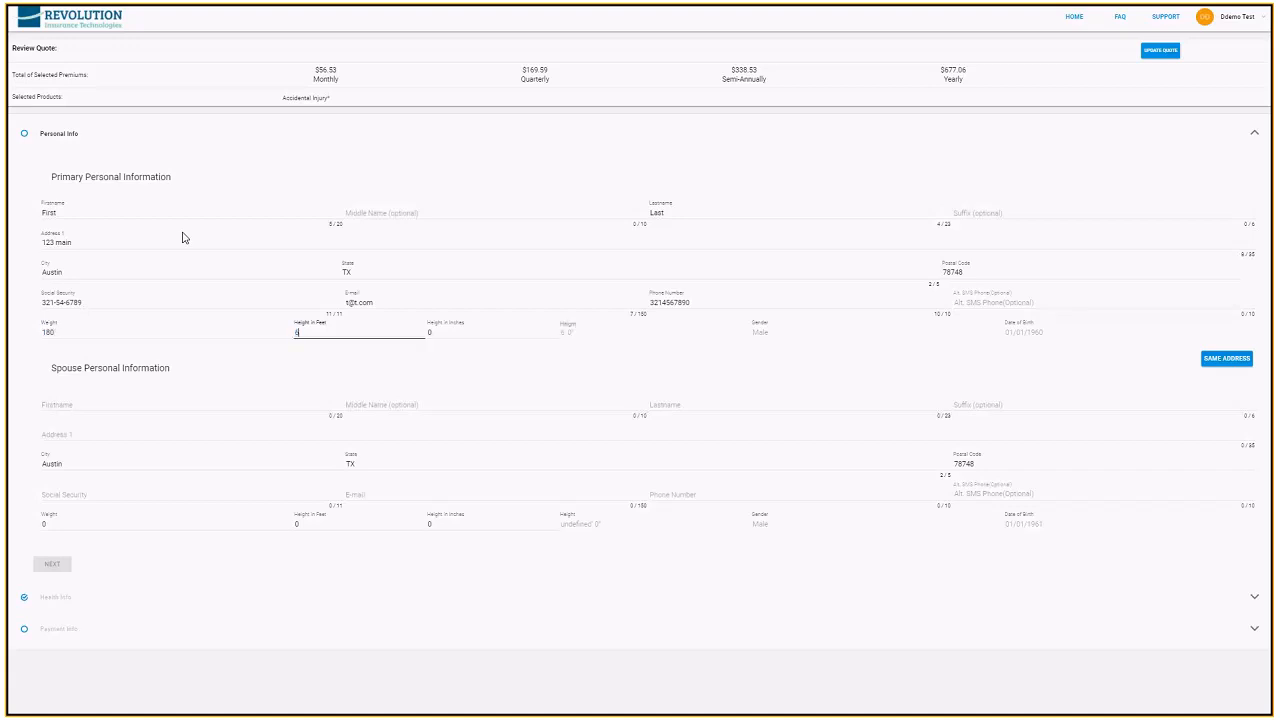
pyautogui.press('Tab')
# Apply the primary applicant's address to the spouse and enter the spouse's first and last name
pyautogui.click(1218, 366)
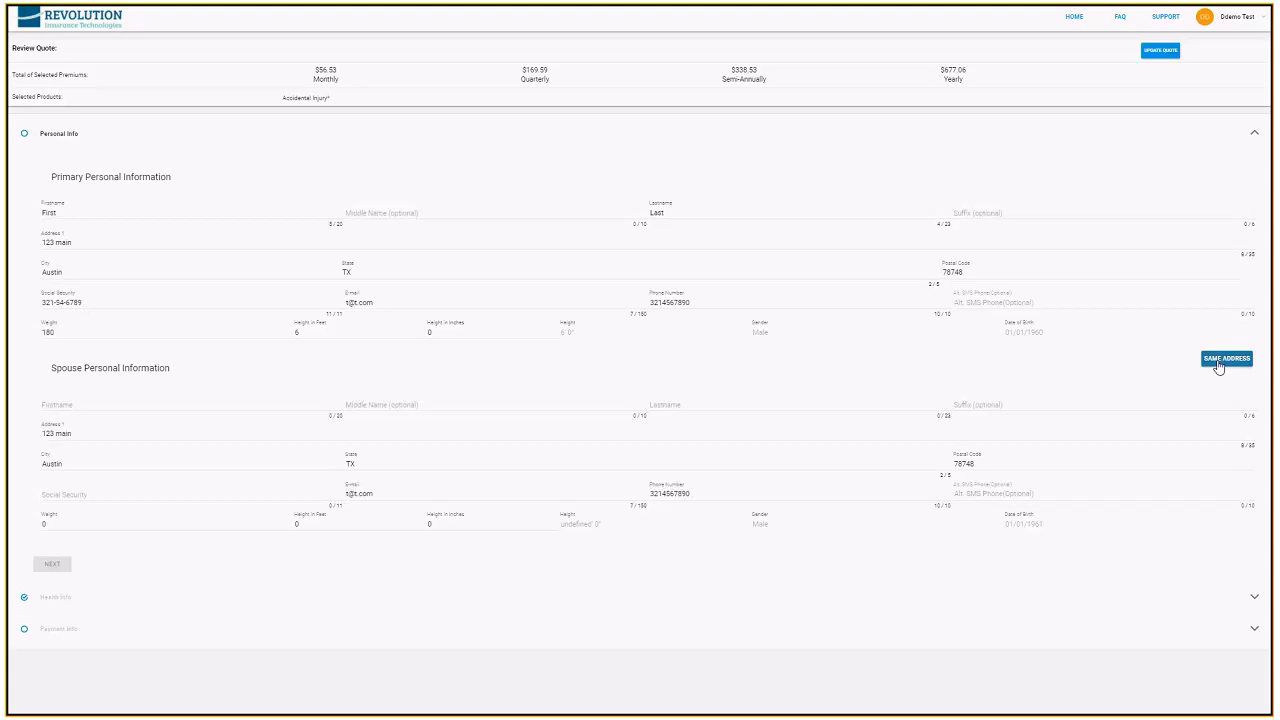
pyautogui.click(54, 402)
pyautogui.write('Spouse')
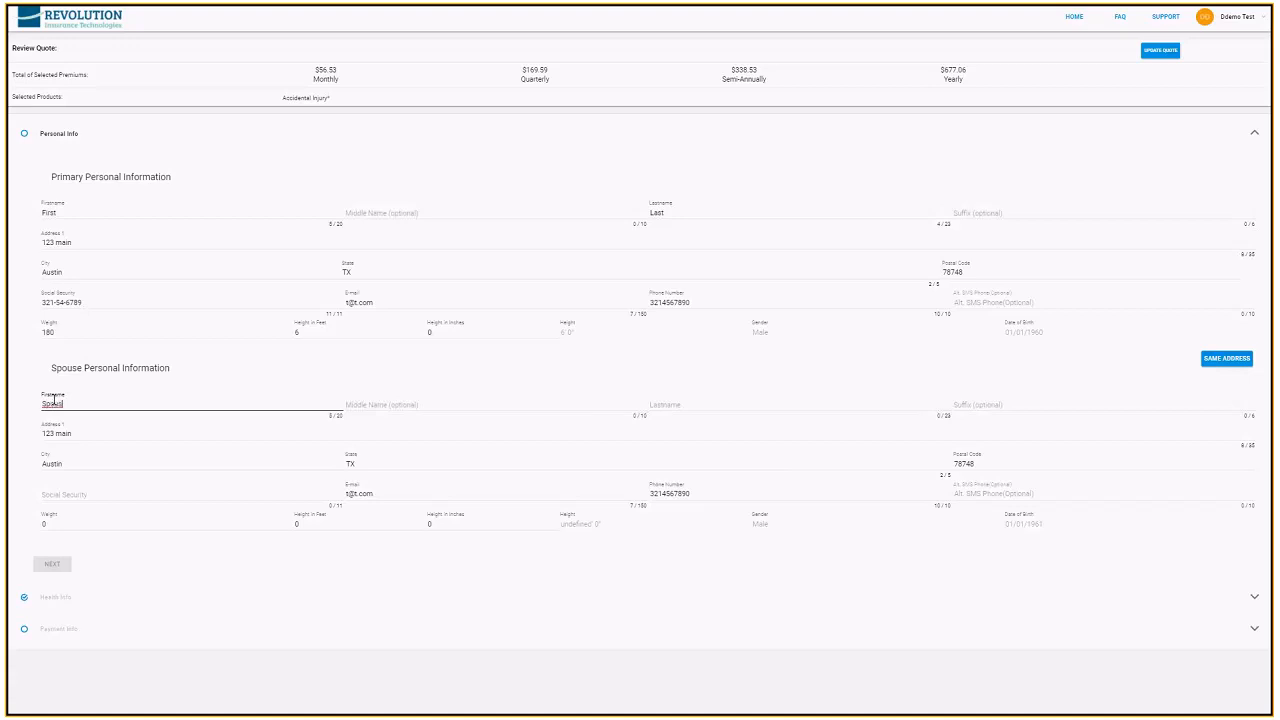
pyautogui.press('Tab')
pyautogui.press('Tab')
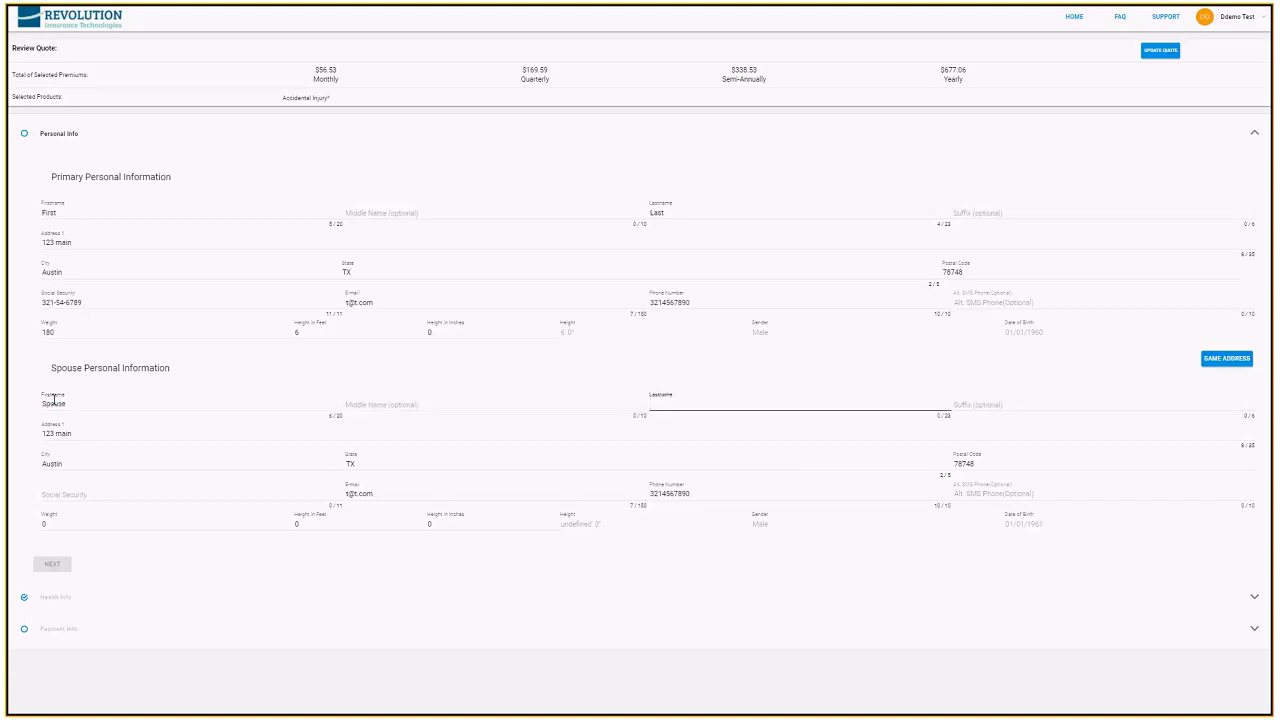
pyautogui.write('last')
# Enter the spouse's Social Security number in the spouse personal information
pyautogui.press('Tab')
pyautogui.press('Tab')
pyautogui.press('Tab')
pyautogui.press('Tab')
pyautogui.press('Tab')
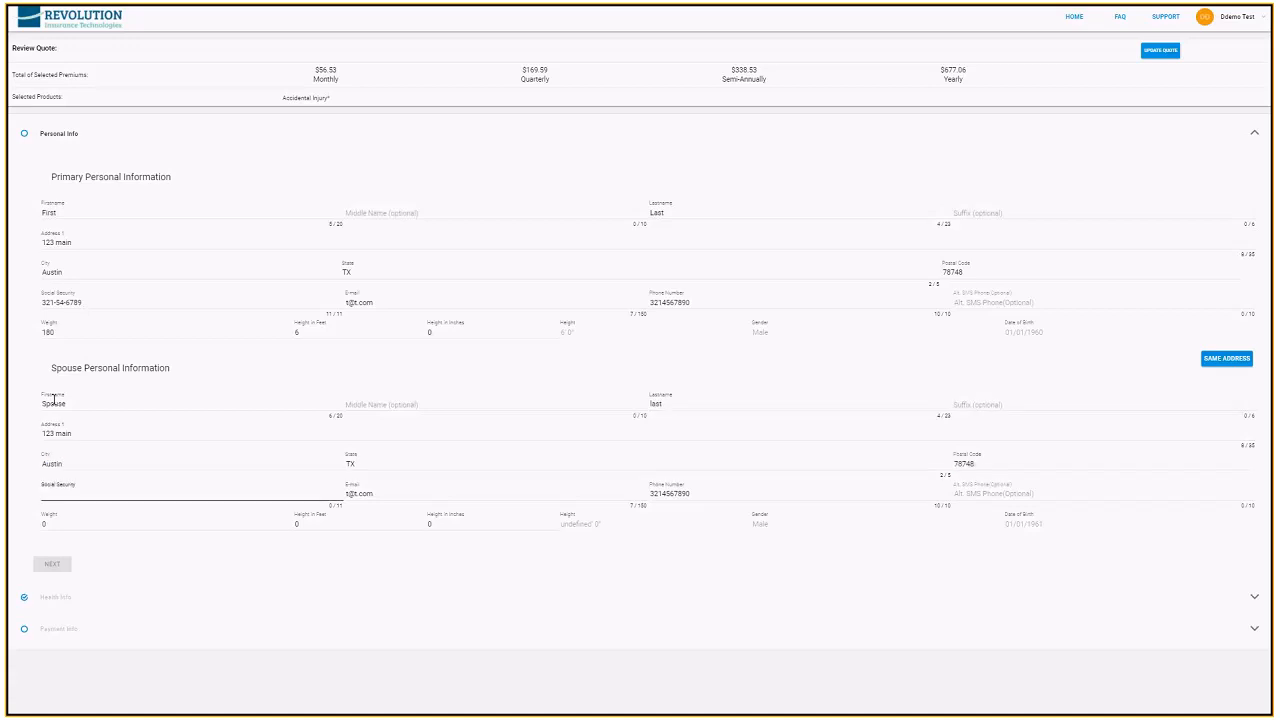
pyautogui.press('Tab')
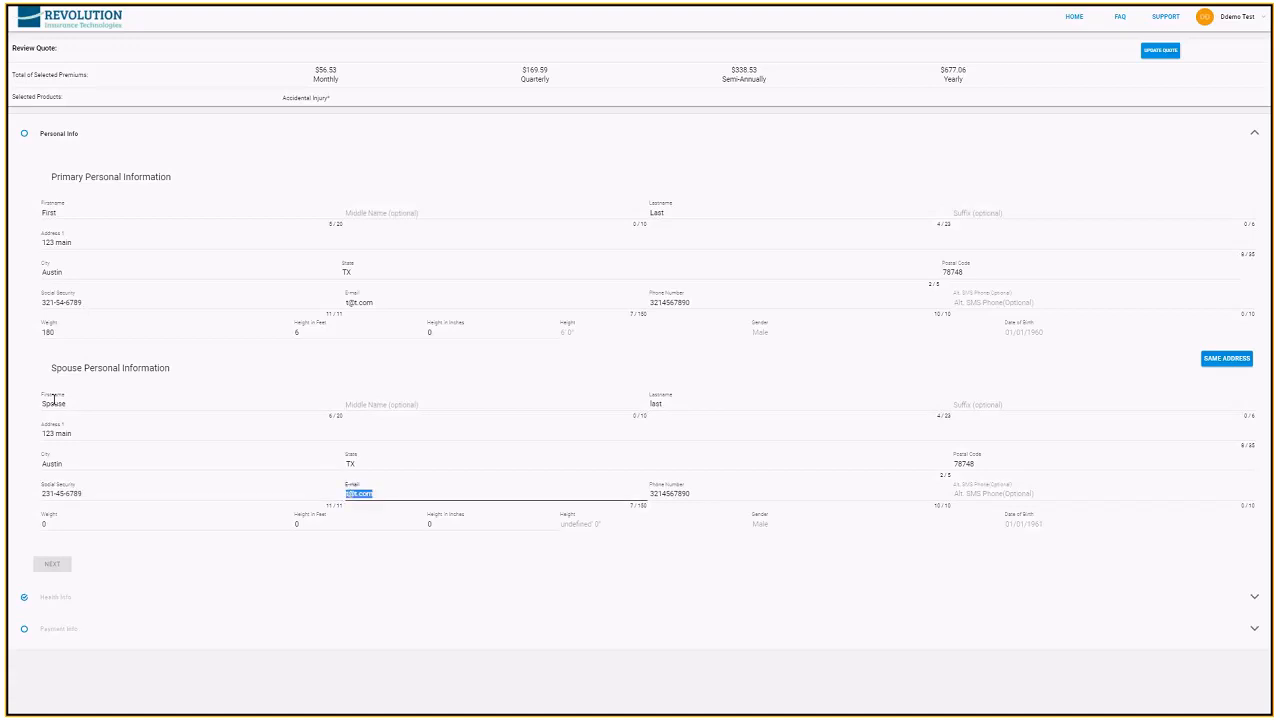
# Set the spouse's weight to 130 and height to 5 feet 11 inches, and continue to the health information
pyautogui.press('Tab')
pyautogui.press('Tab')
pyautogui.press('Tab')
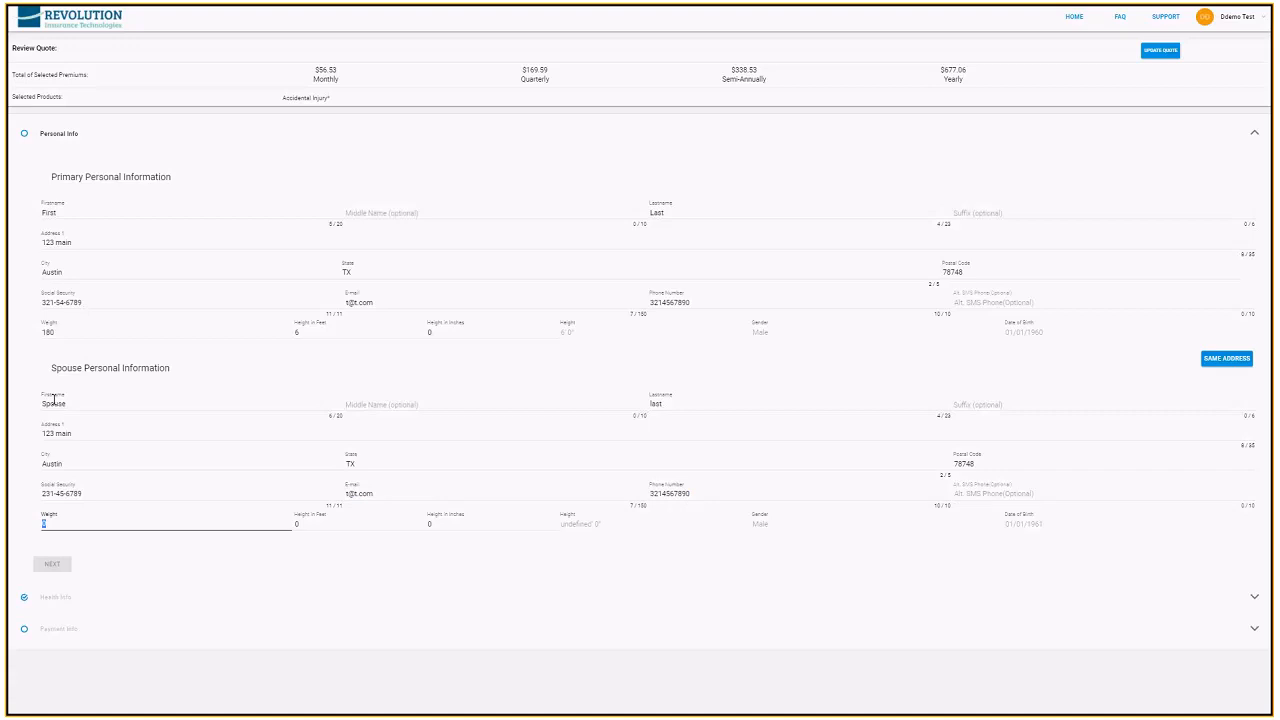
pyautogui.write('130')
pyautogui.press('Tab')
pyautogui.write('5')
pyautogui.press('Tab')
pyautogui.write('11')
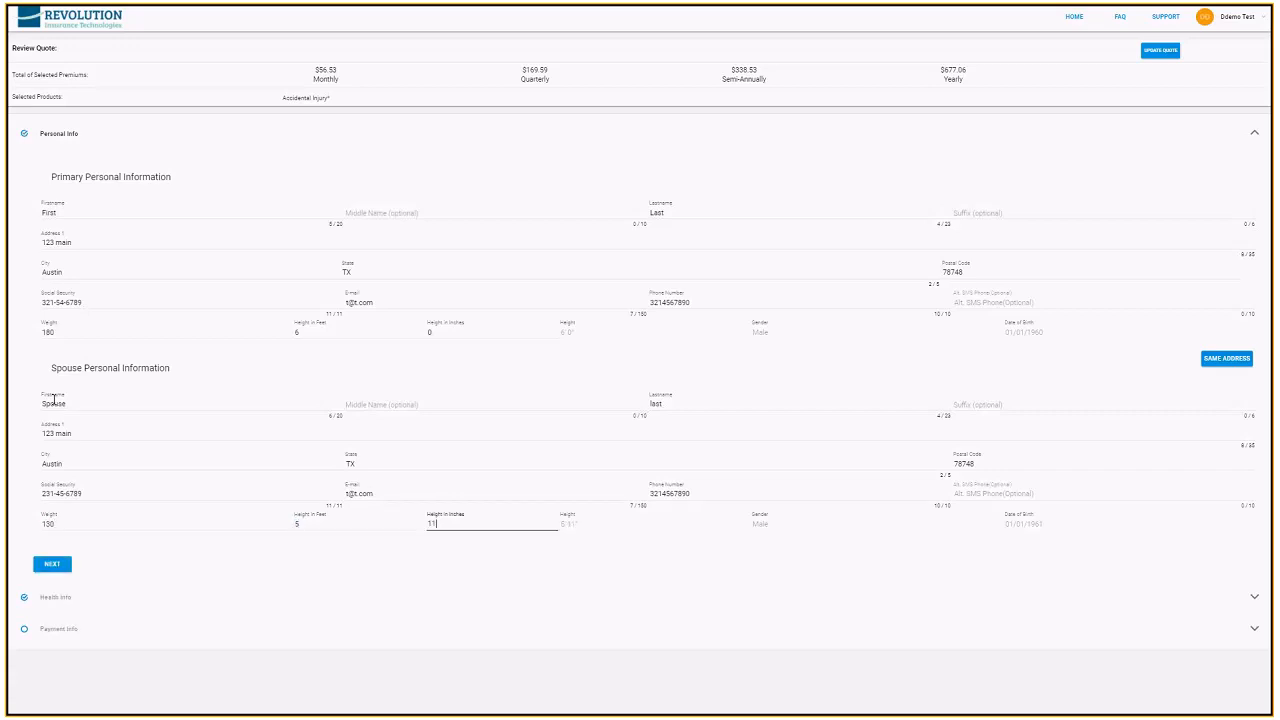
pyautogui.click(50, 568)
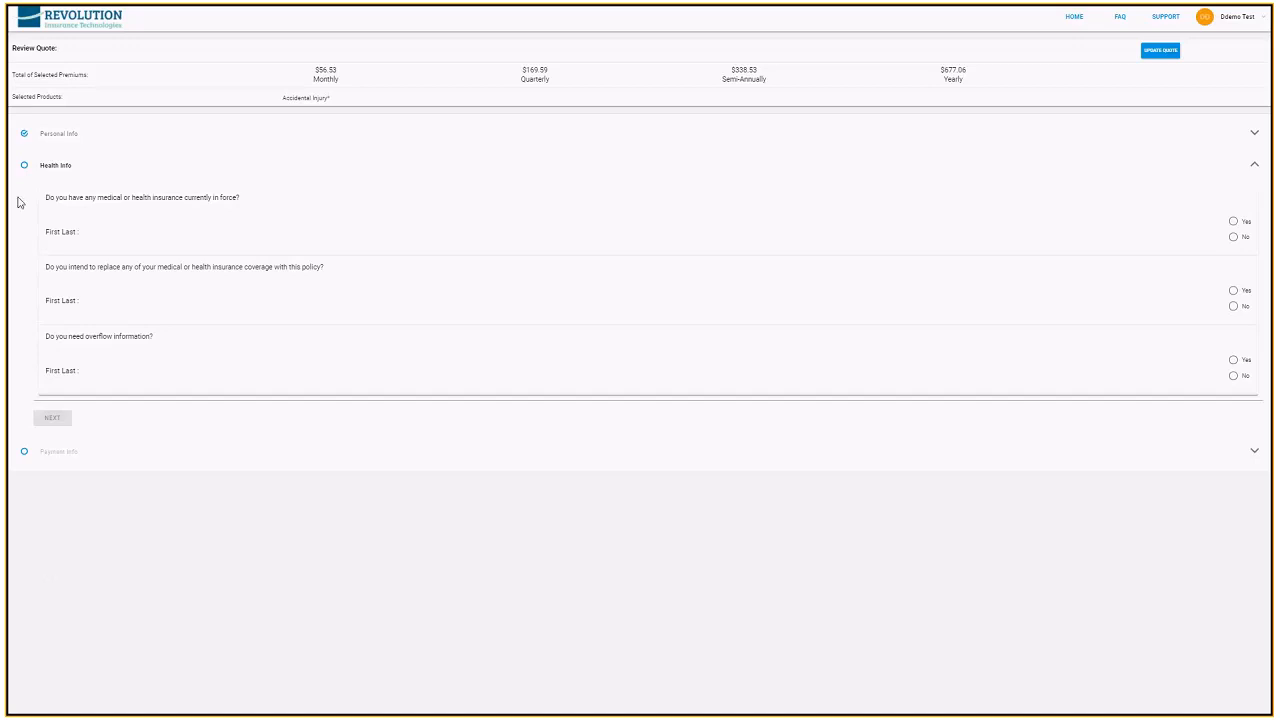
# Answer No to the existing insurance, coverage replacement and overflow information questions, and continue to the payment information
pyautogui.click(1234, 237)
pyautogui.click(1235, 307)
pyautogui.click(1234, 376)
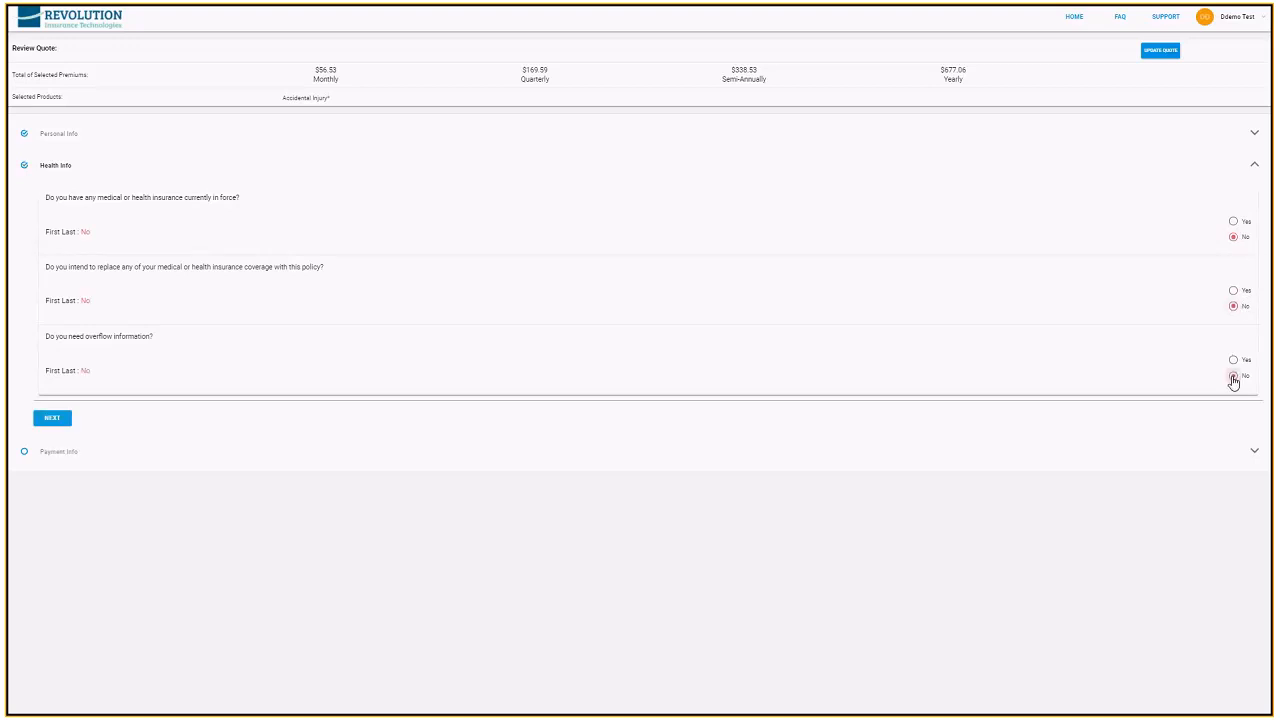
pyautogui.click(52, 418)
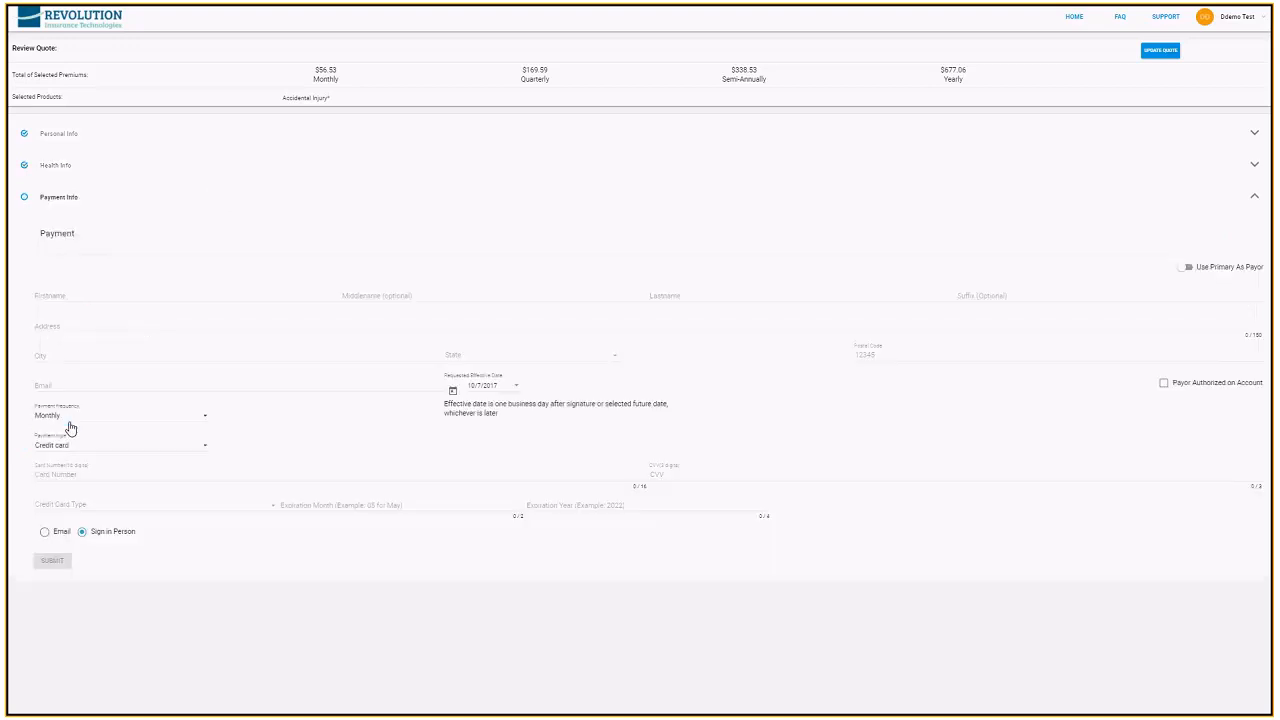
# Use the primary applicant as the authorized payor, keeping Monthly payment frequency and Credit card as payment type
pyautogui.click(1186, 267)
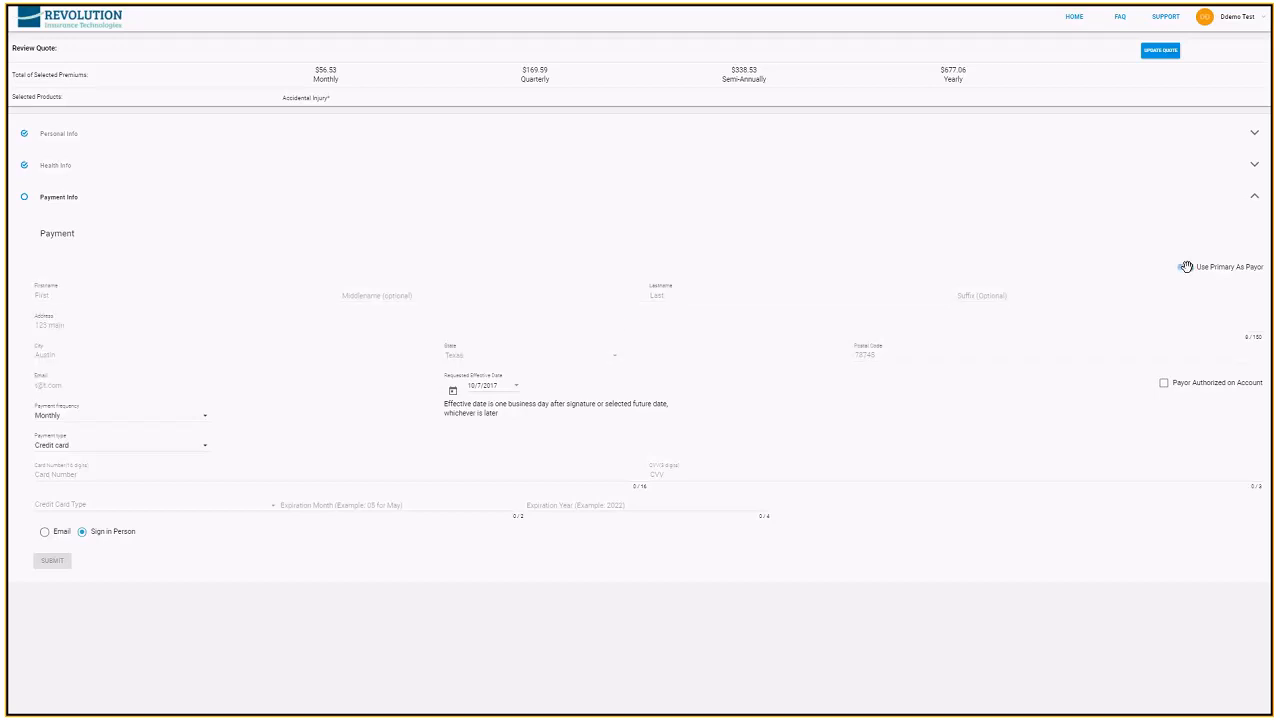
pyautogui.click(1165, 384)
pyautogui.click(108, 447)
pyautogui.click(124, 449)
pyautogui.click(201, 418)
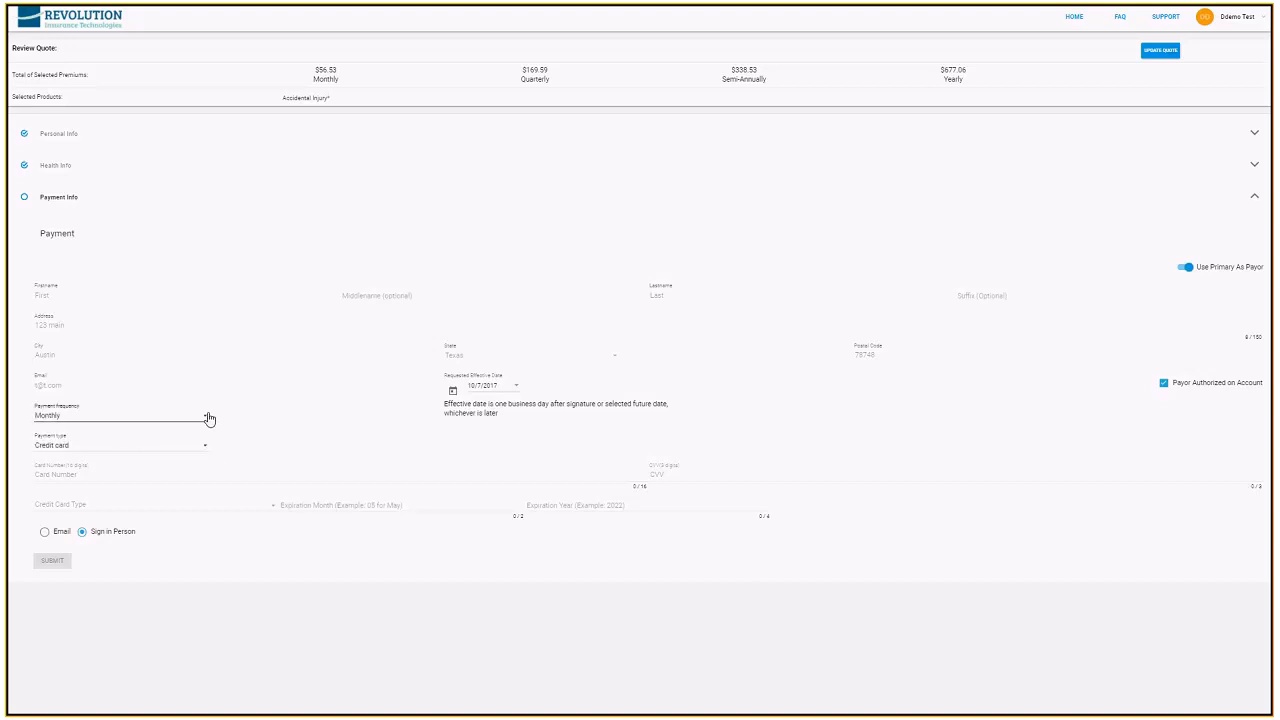
pyautogui.click(201, 418)
# Enter the credit card number and its CVV code in the payment details
pyautogui.click(101, 473)
pyautogui.write('4111111111111111')
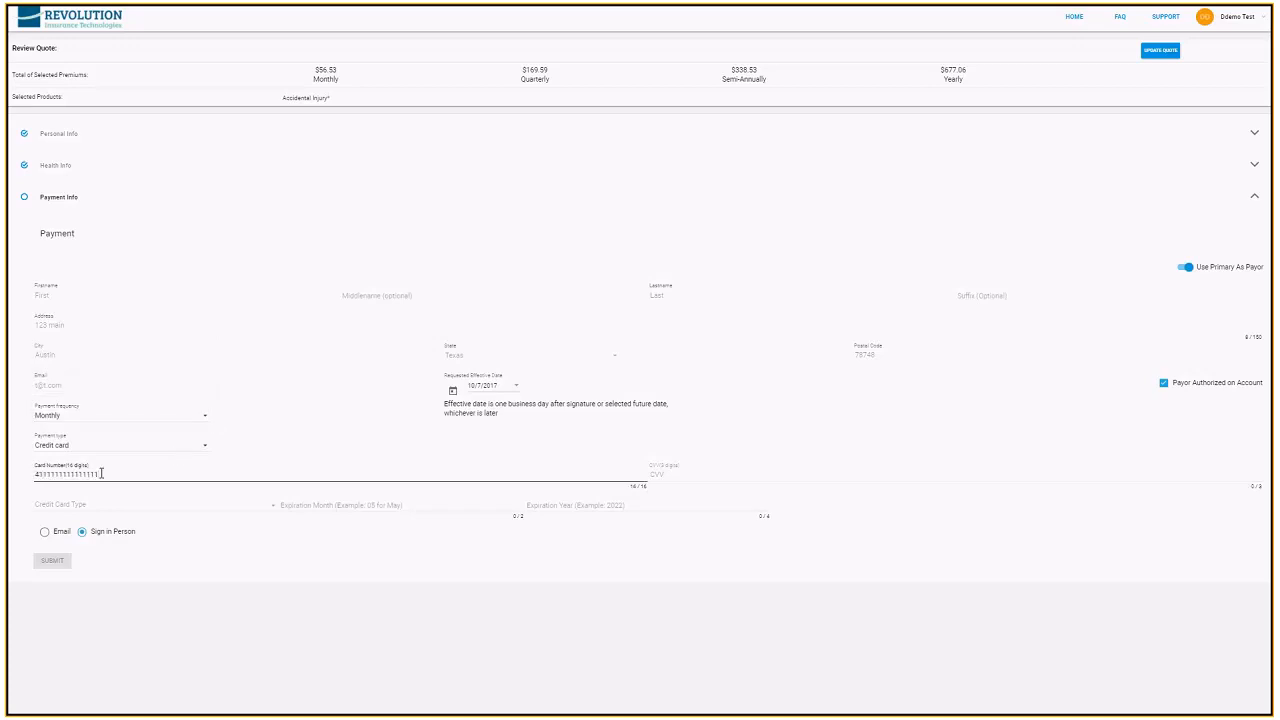
pyautogui.press('Tab')
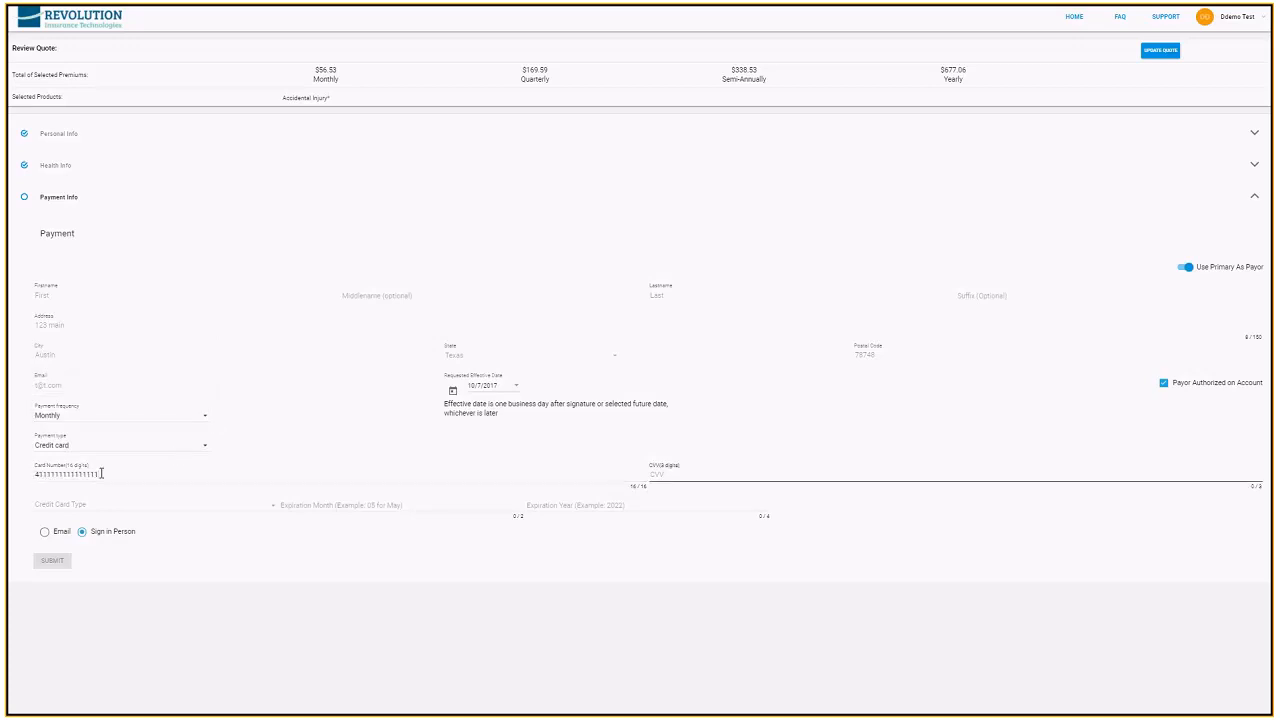
pyautogui.write('123')
pyautogui.press('Tab')
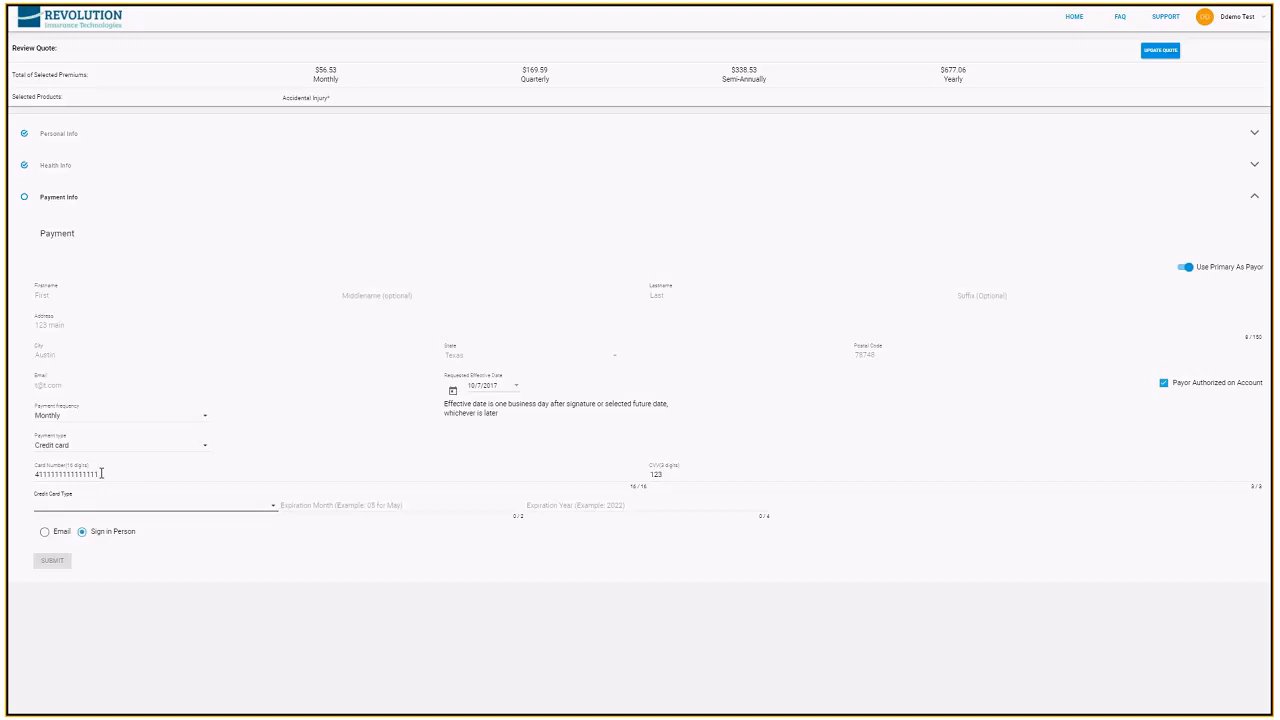
# Set the credit card type to Visa with expiration month 10 and year 2020, and submit the application
pyautogui.click(143, 505)
pyautogui.click(61, 535)
pyautogui.click(302, 505)
pyautogui.write('10')
pyautogui.press('Tab')
pyautogui.write('2020')
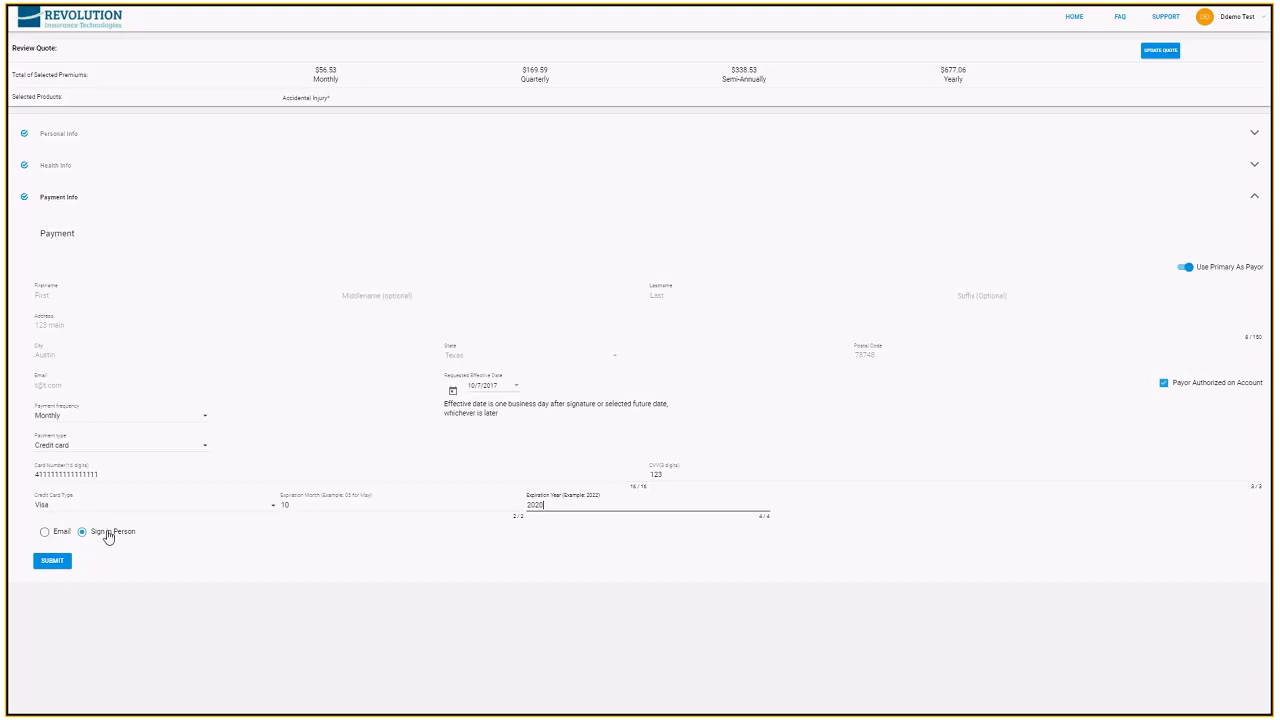
pyautogui.click(58, 570)
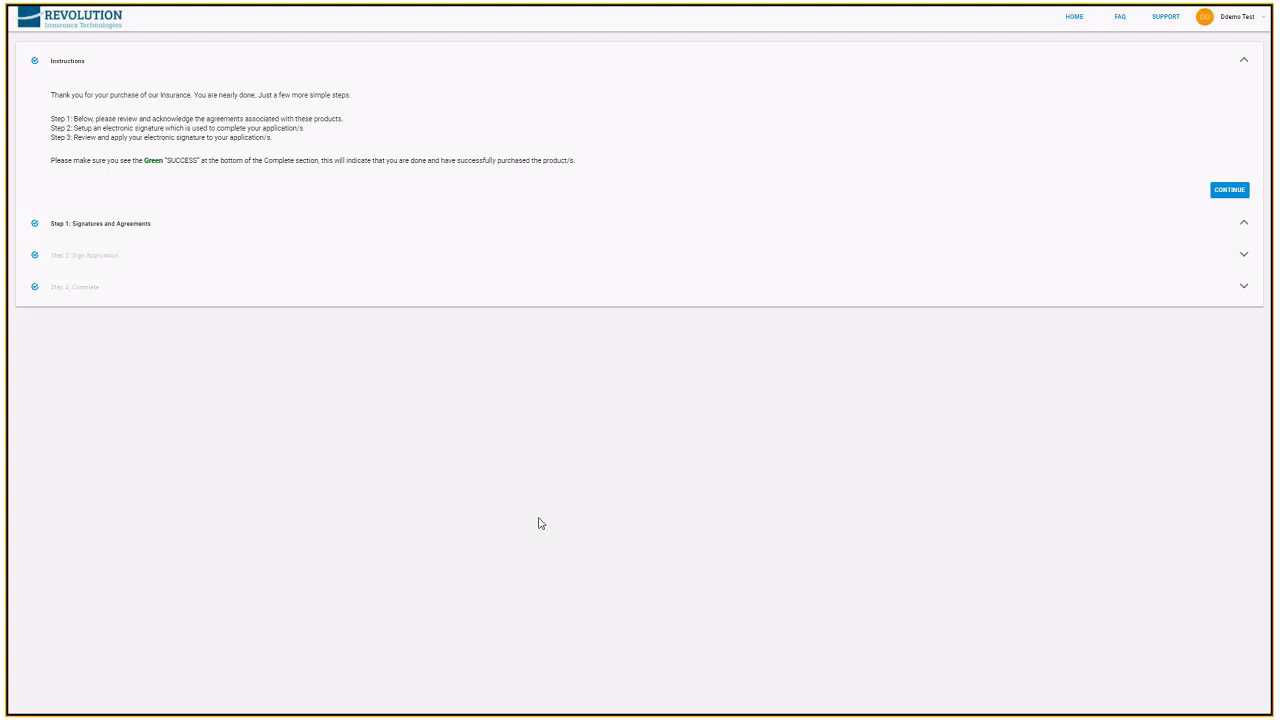
# Review the Medico Accidental Injury (AME) Agreement, accept it and the User Agreement, and submit the font-based signature
pyautogui.click(1230, 190)
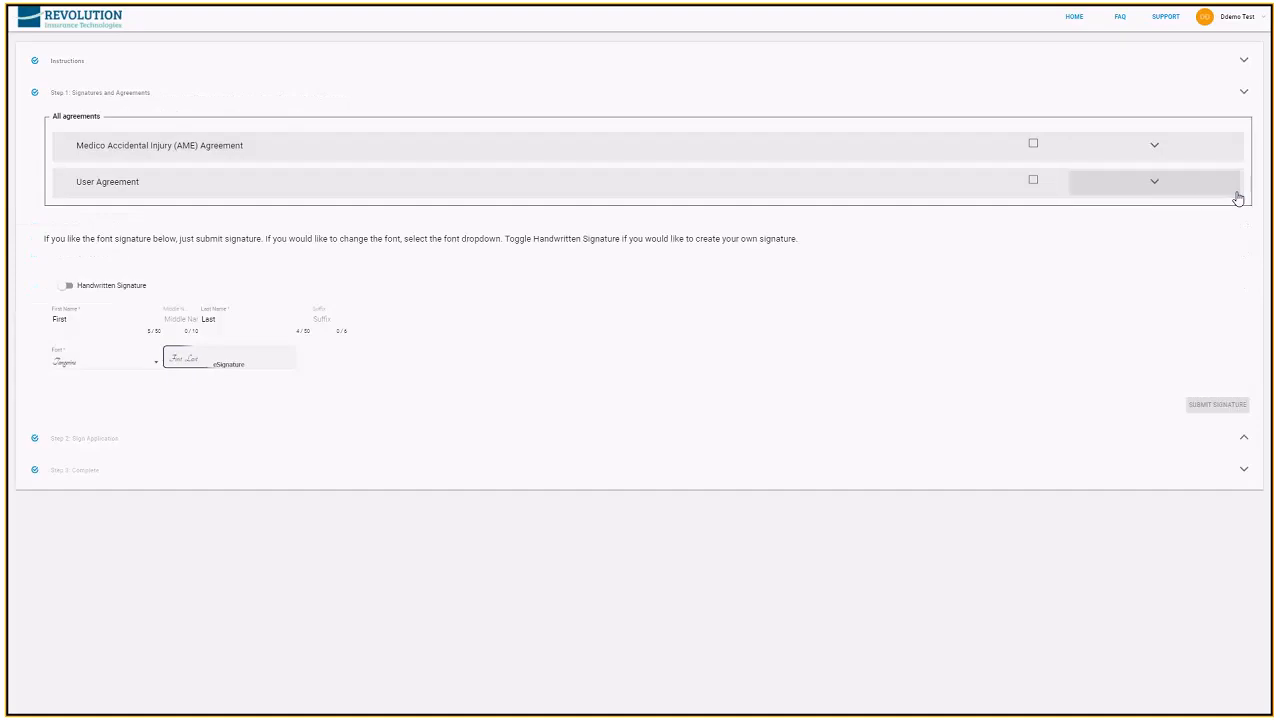
pyautogui.click(1150, 150)
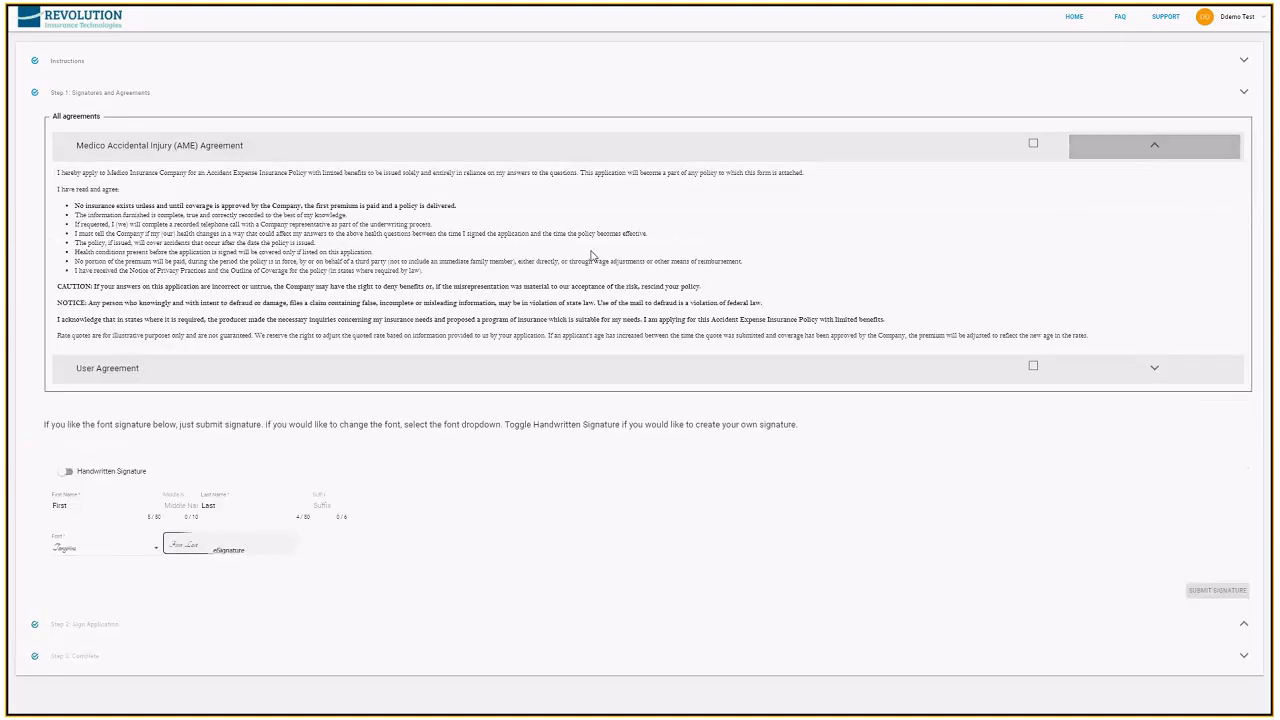
pyautogui.click(1154, 147)
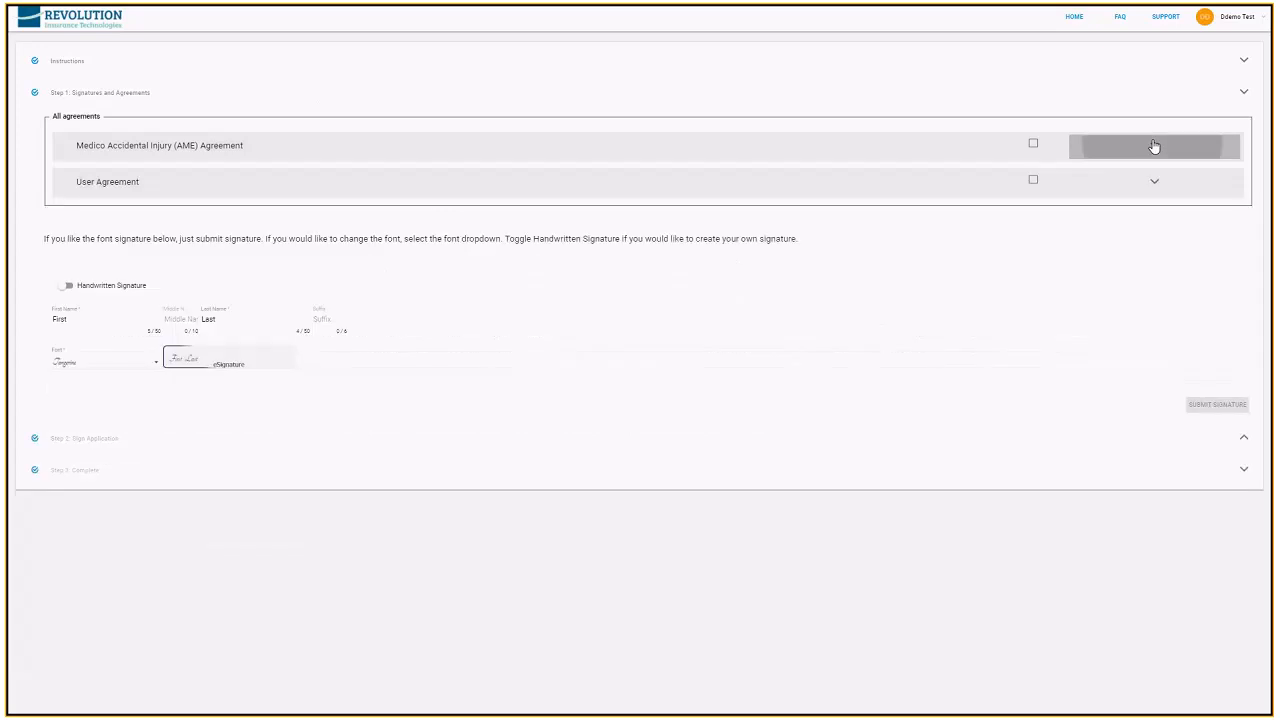
pyautogui.click(1034, 146)
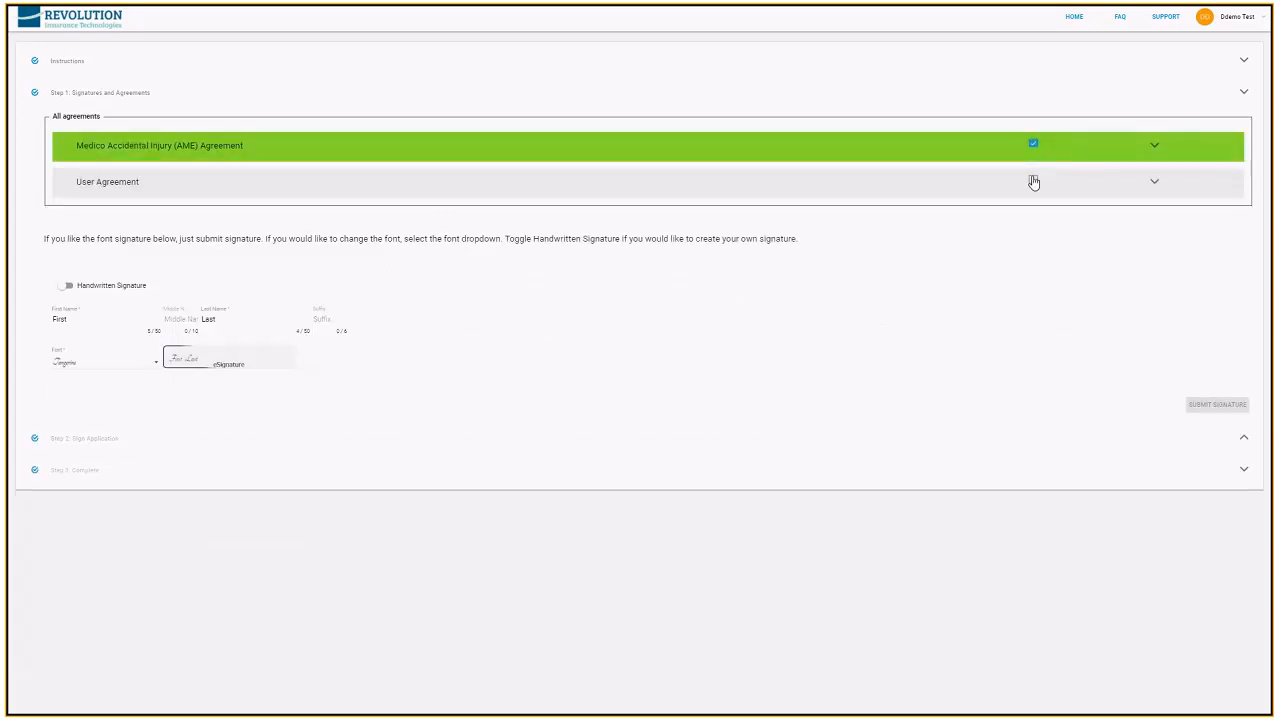
pyautogui.click(1034, 182)
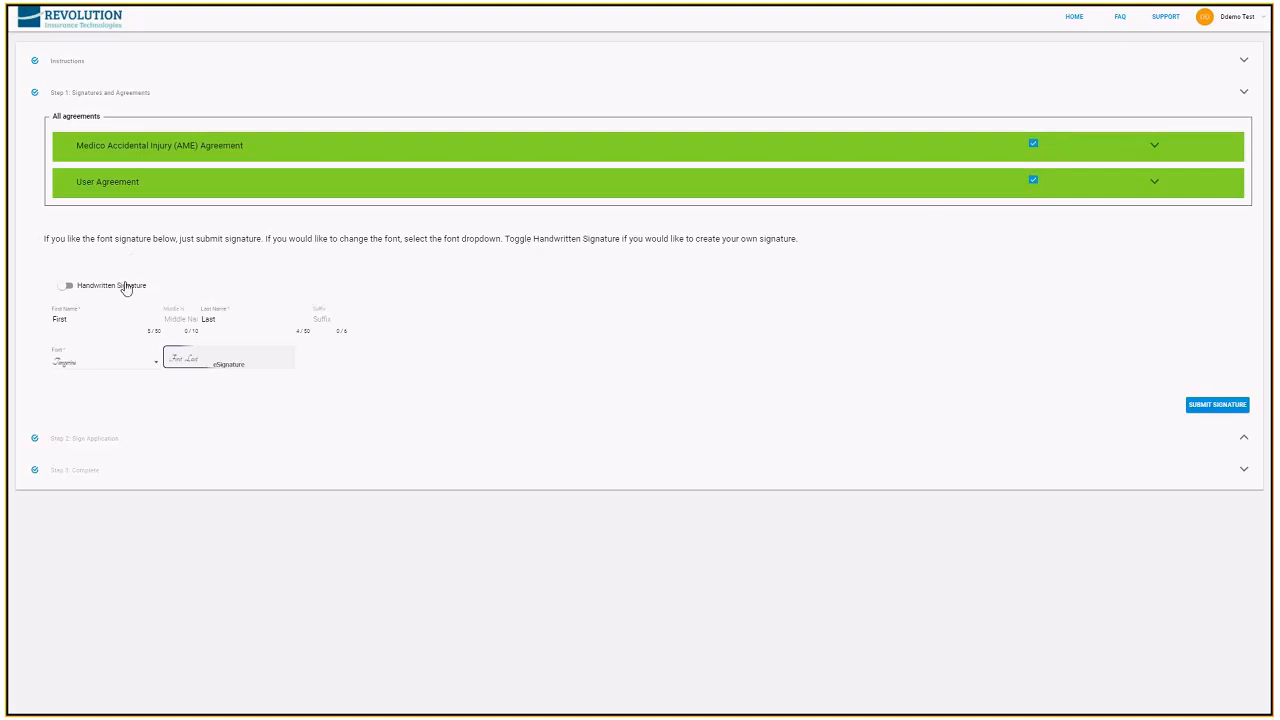
pyautogui.click(1209, 407)
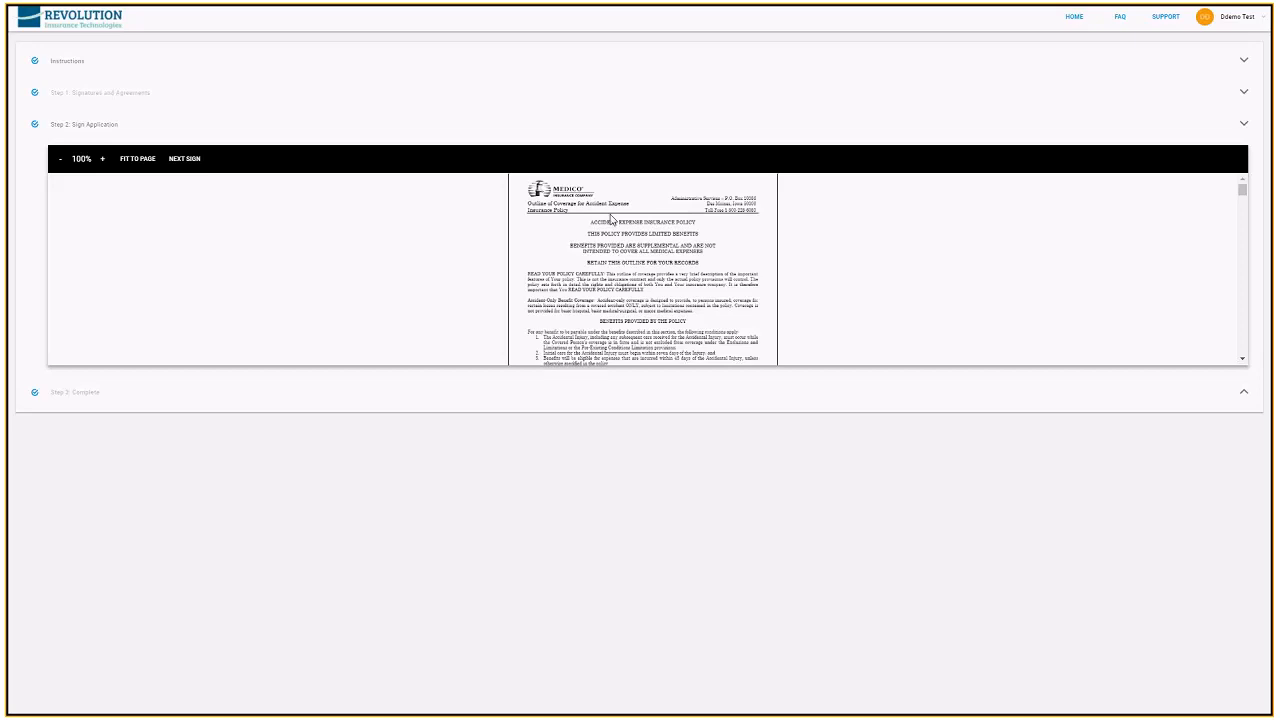
# Skim the opening pages of the accident expense policy document and go to the applicant's signature spot
pyautogui.scroll(-1, 590, 235)
pyautogui.scroll(-5, 590, 236)
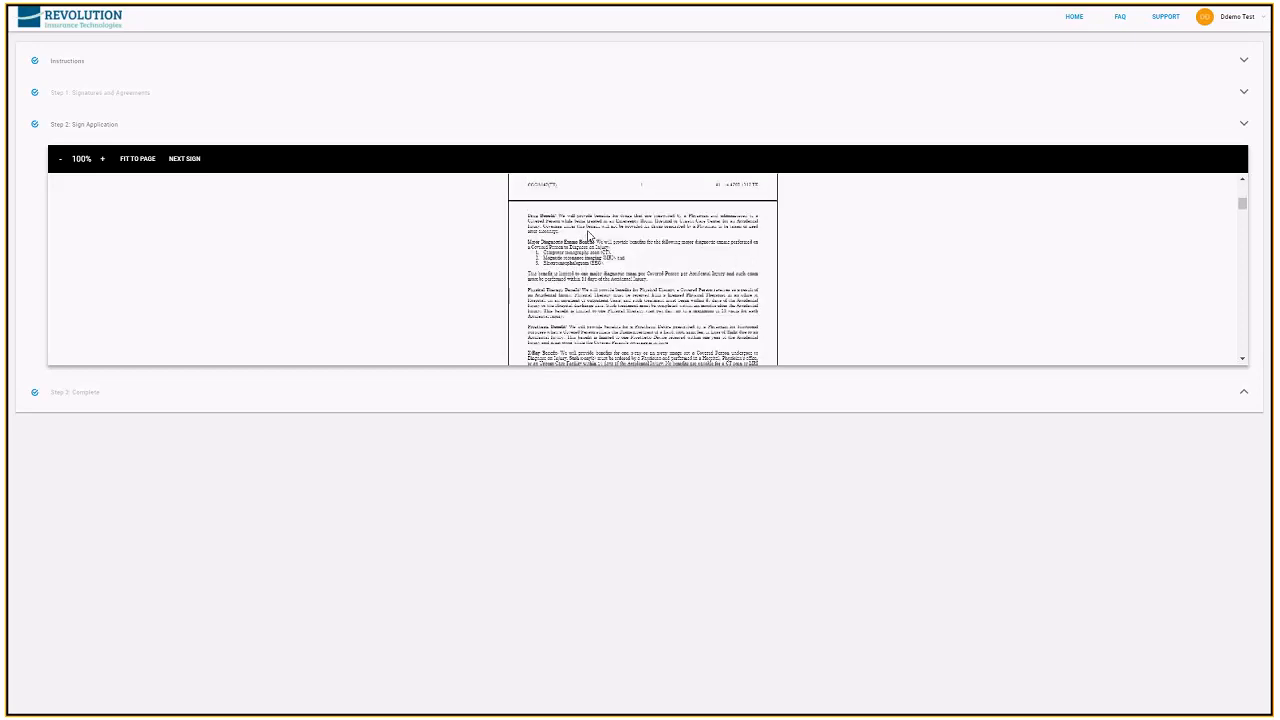
pyautogui.scroll(6, 590, 236)
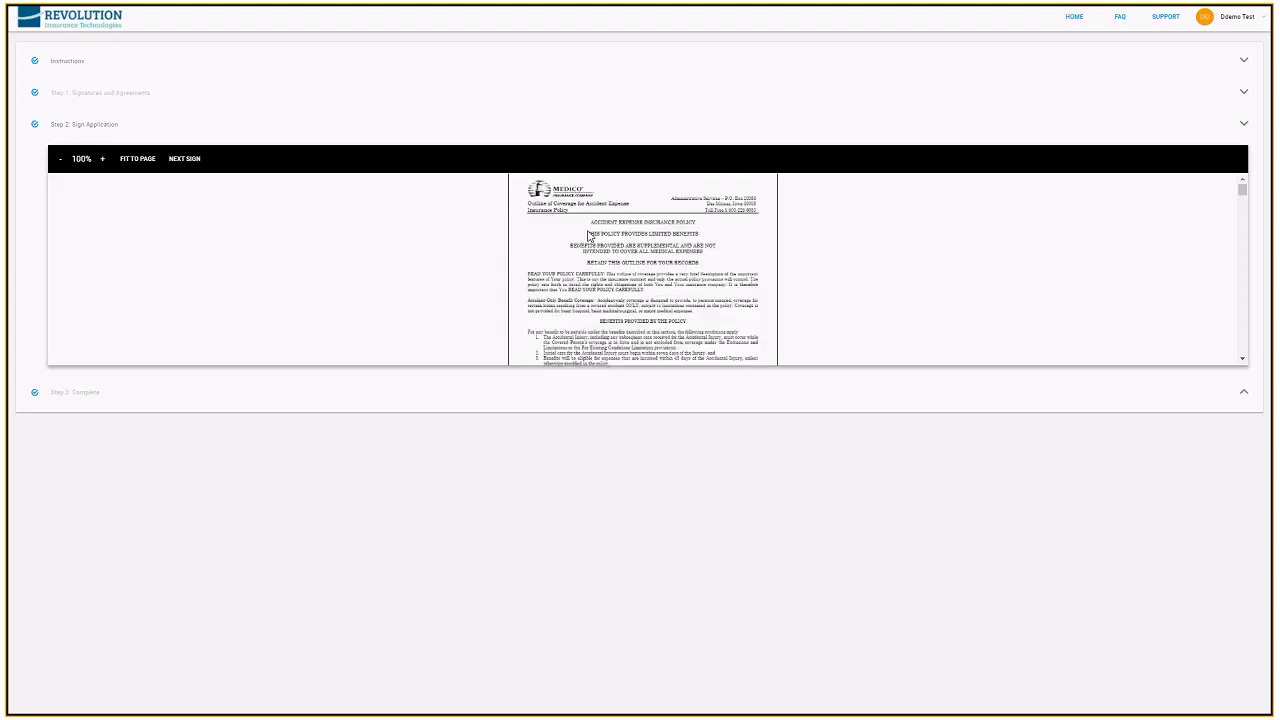
pyautogui.click(187, 162)
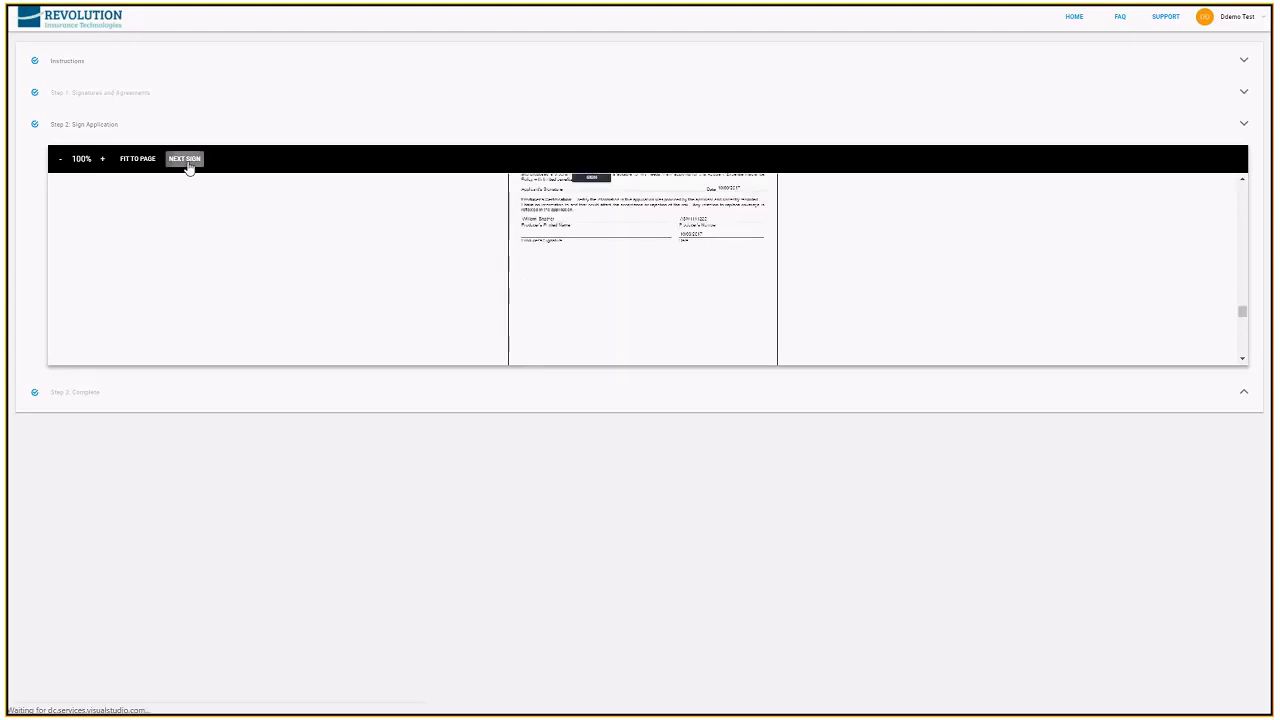
# Sign and complete the application at the applicant's signature spot, and start a new application
pyautogui.click(600, 185)
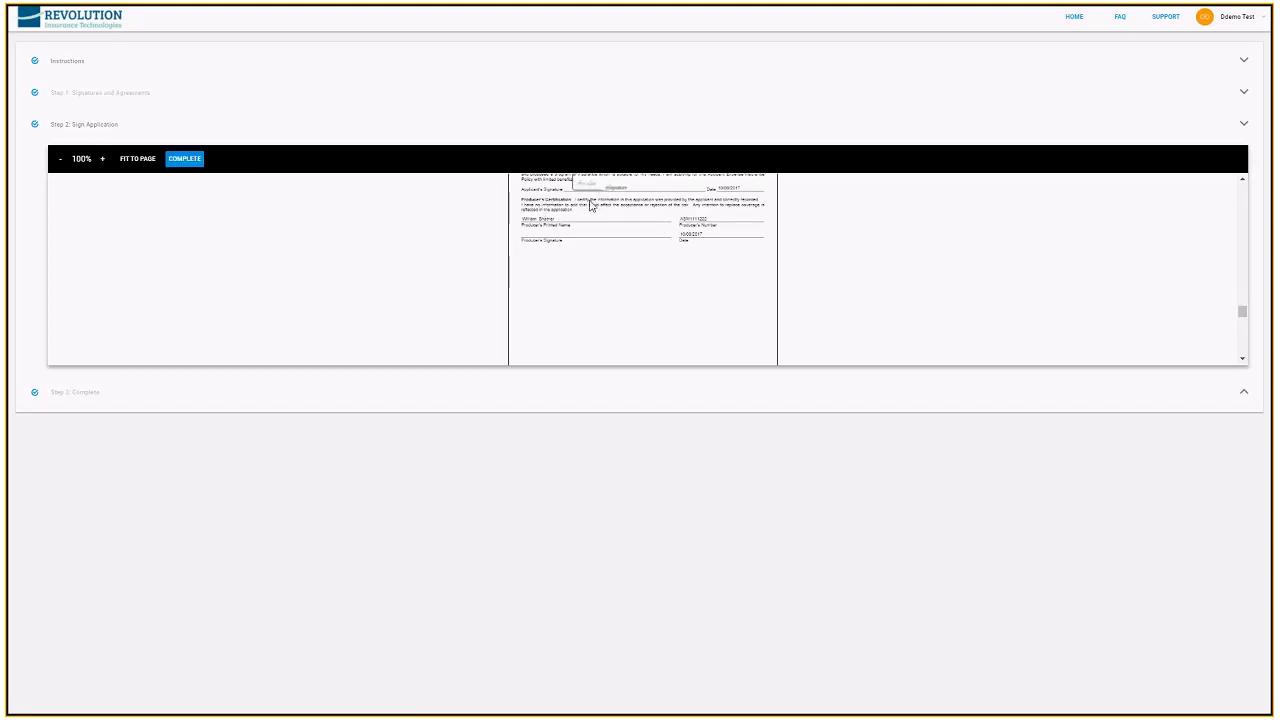
pyautogui.click(190, 162)
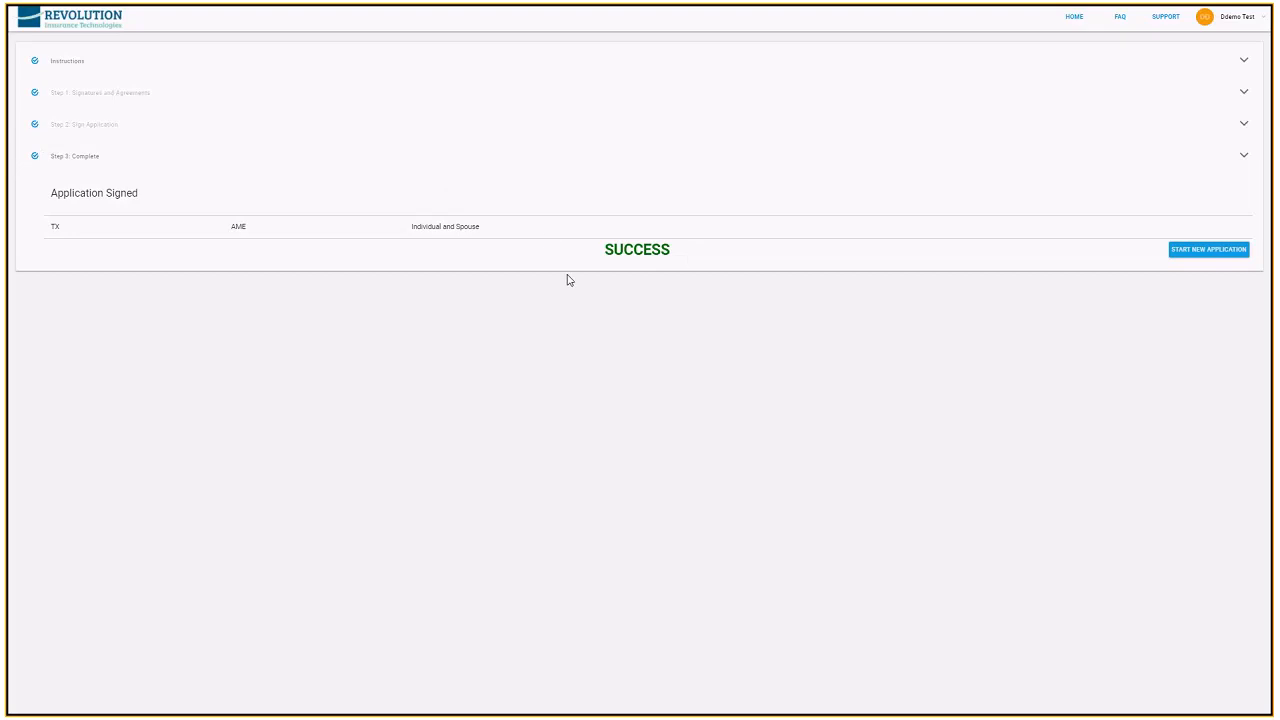
pyautogui.click(1208, 250)
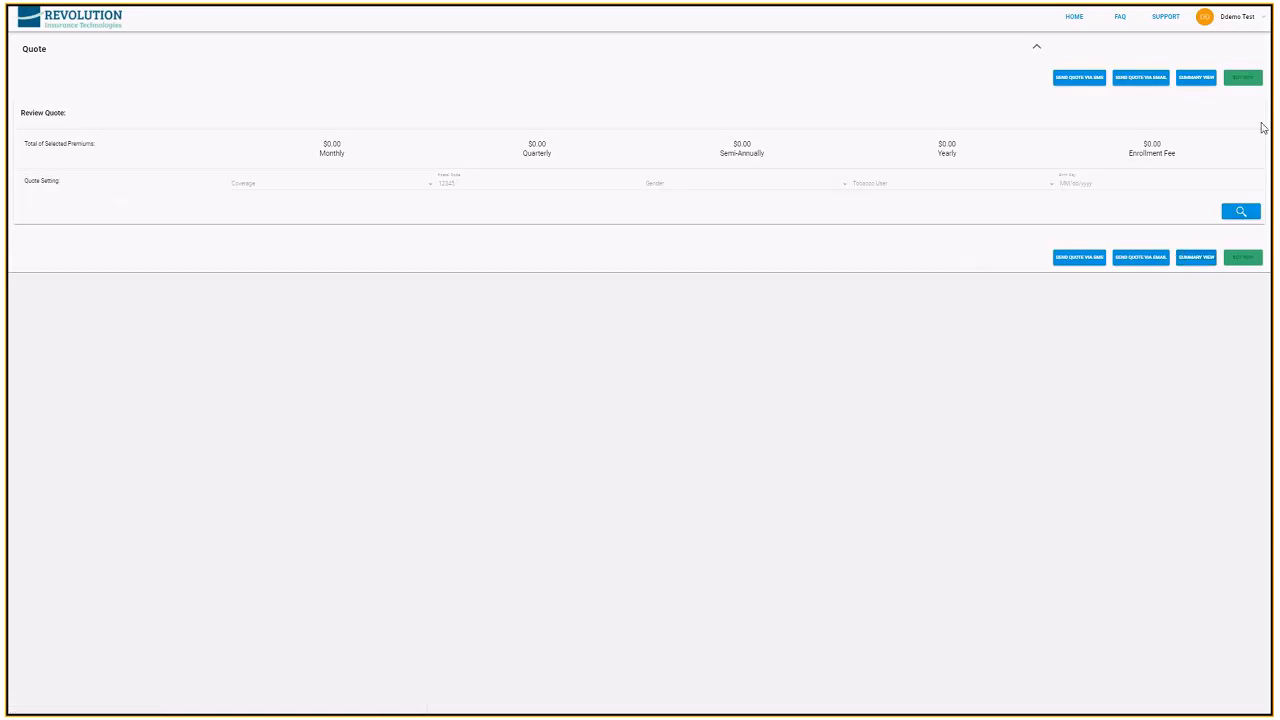
# Go to the account's dashboard and show the charts of the first person listed after RIT
pyautogui.click(1240, 22)
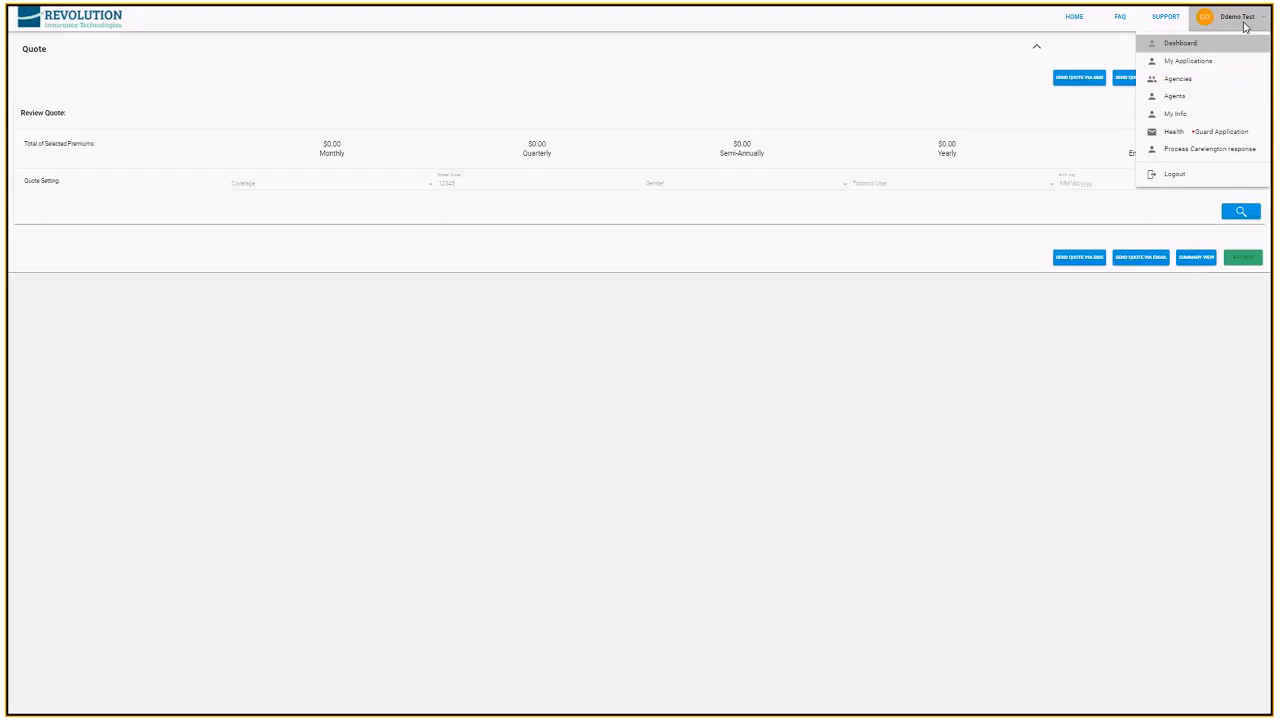
pyautogui.click(1180, 45)
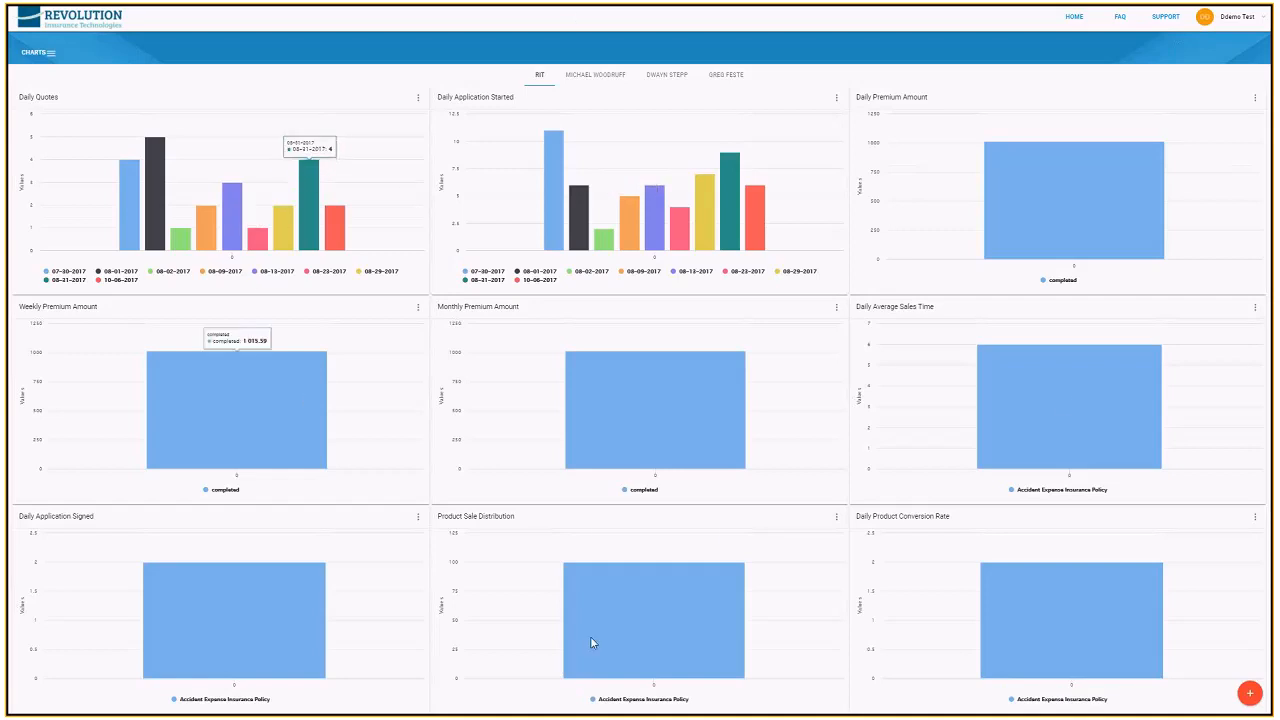
pyautogui.click(615, 82)
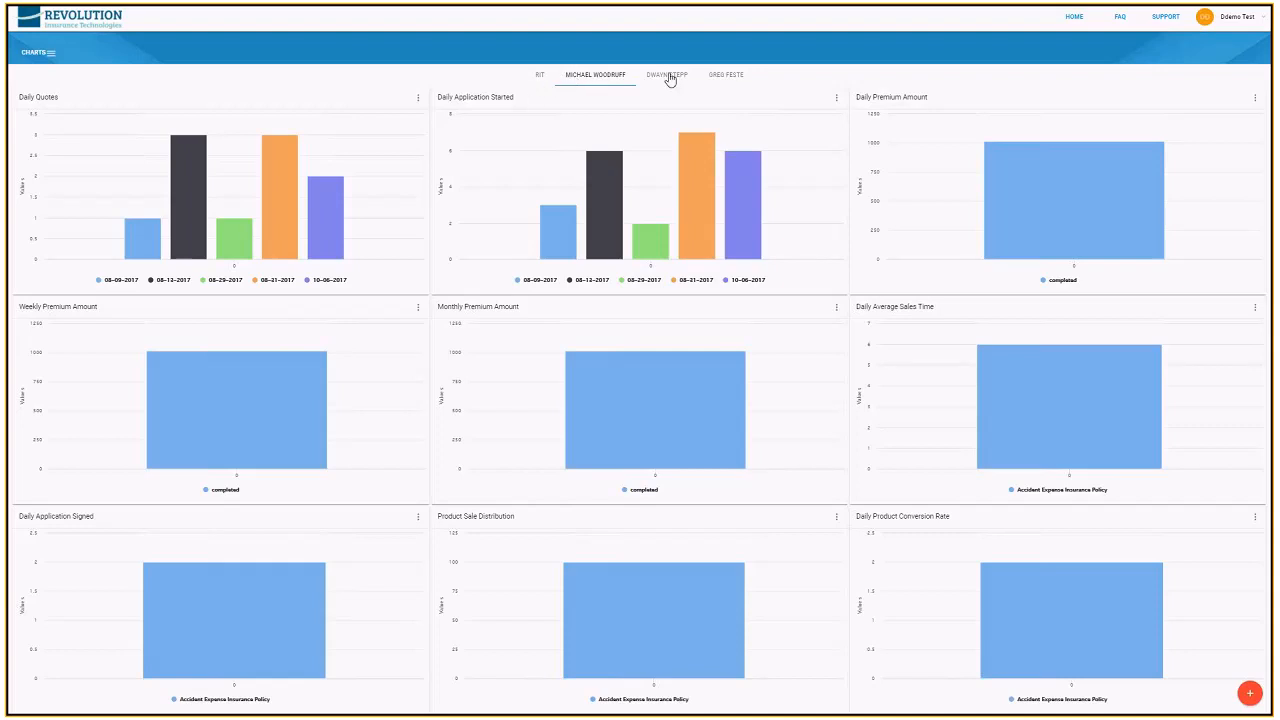
# Open the list of available charts and replace the Weekly Premium Amount chart with Monthly Premium Amount
pyautogui.click(49, 58)
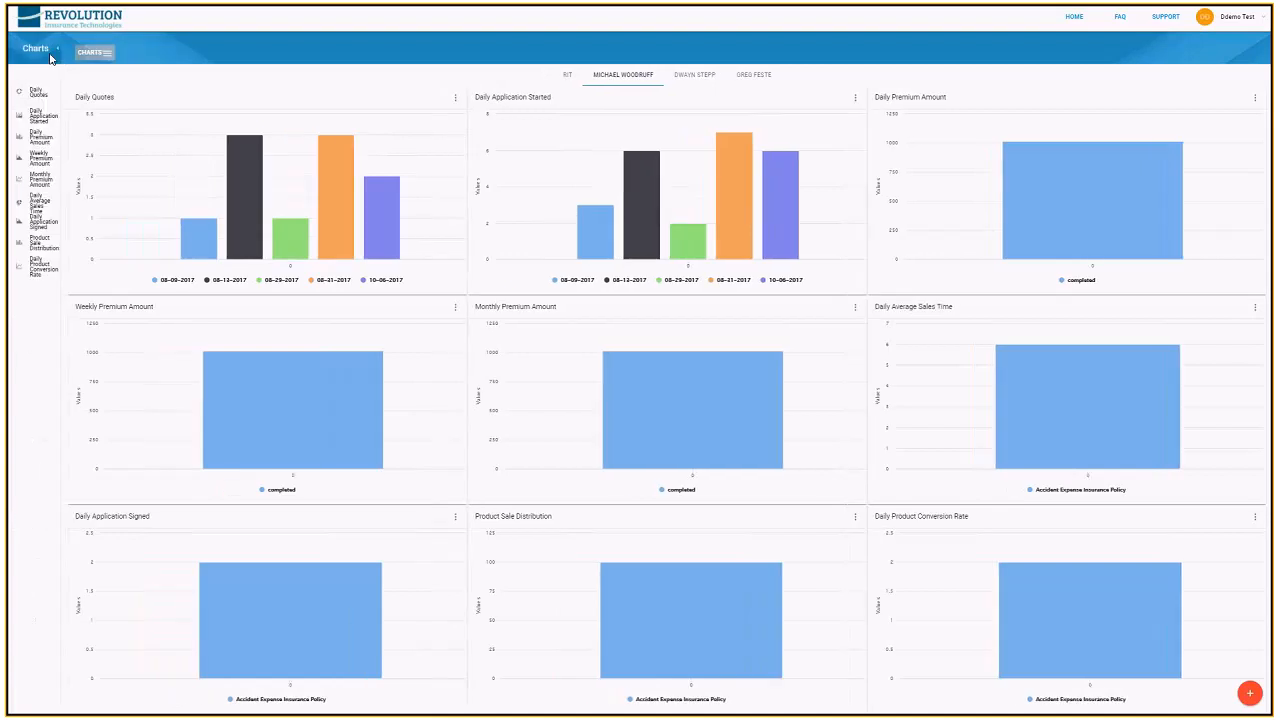
pyautogui.moveTo(55, 179); pyautogui.dragTo(302, 406)
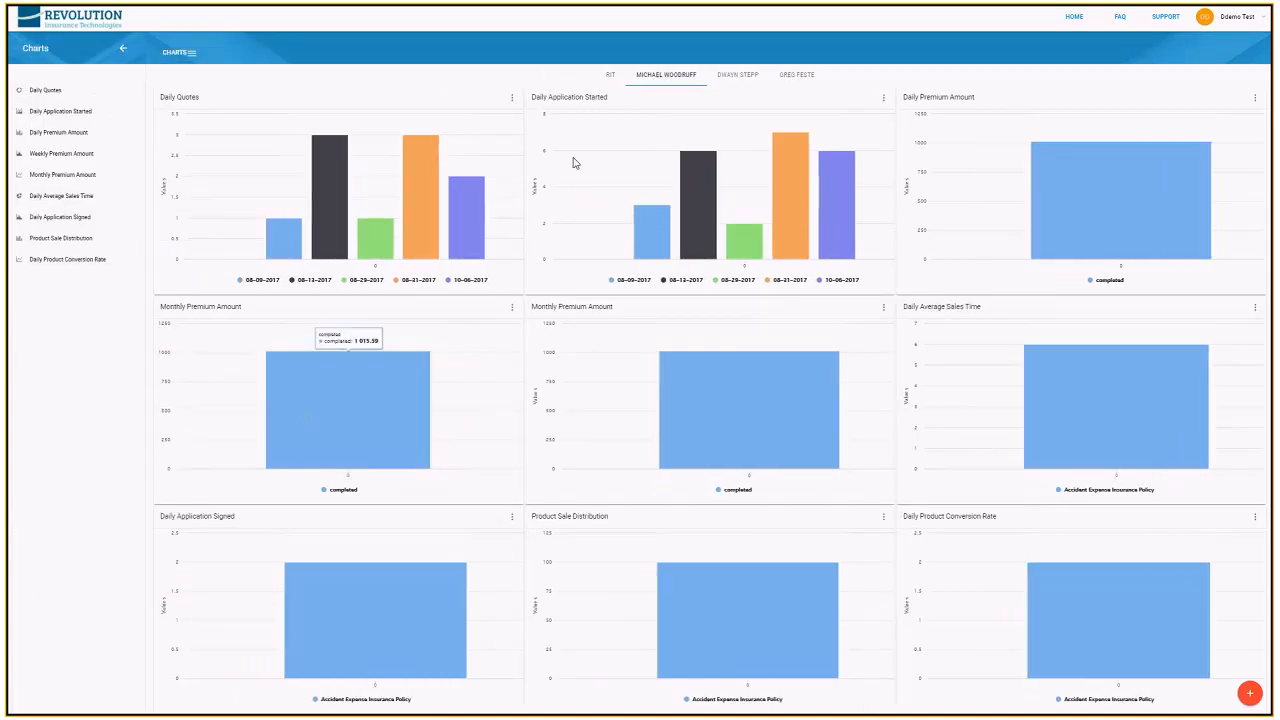
# View the chart properties of the newly placed Monthly Premium Amount chart, and close the properties and chart list
pyautogui.click(513, 307)
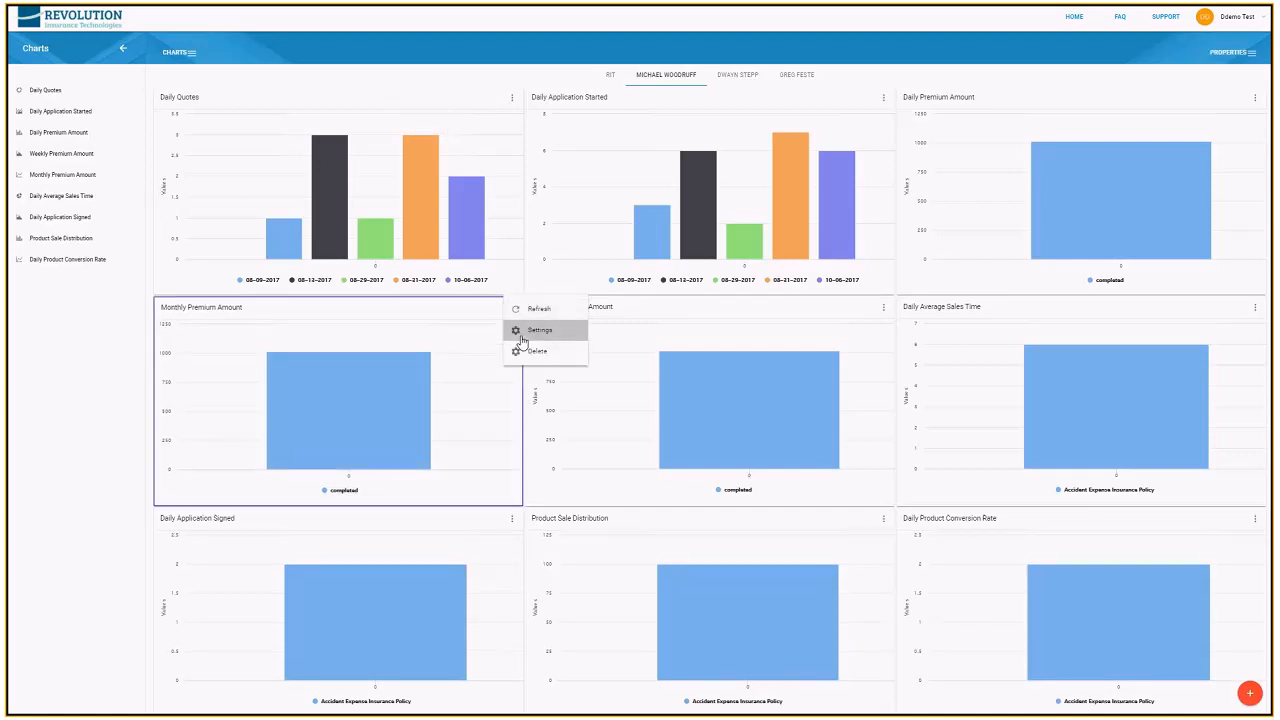
pyautogui.click(521, 337)
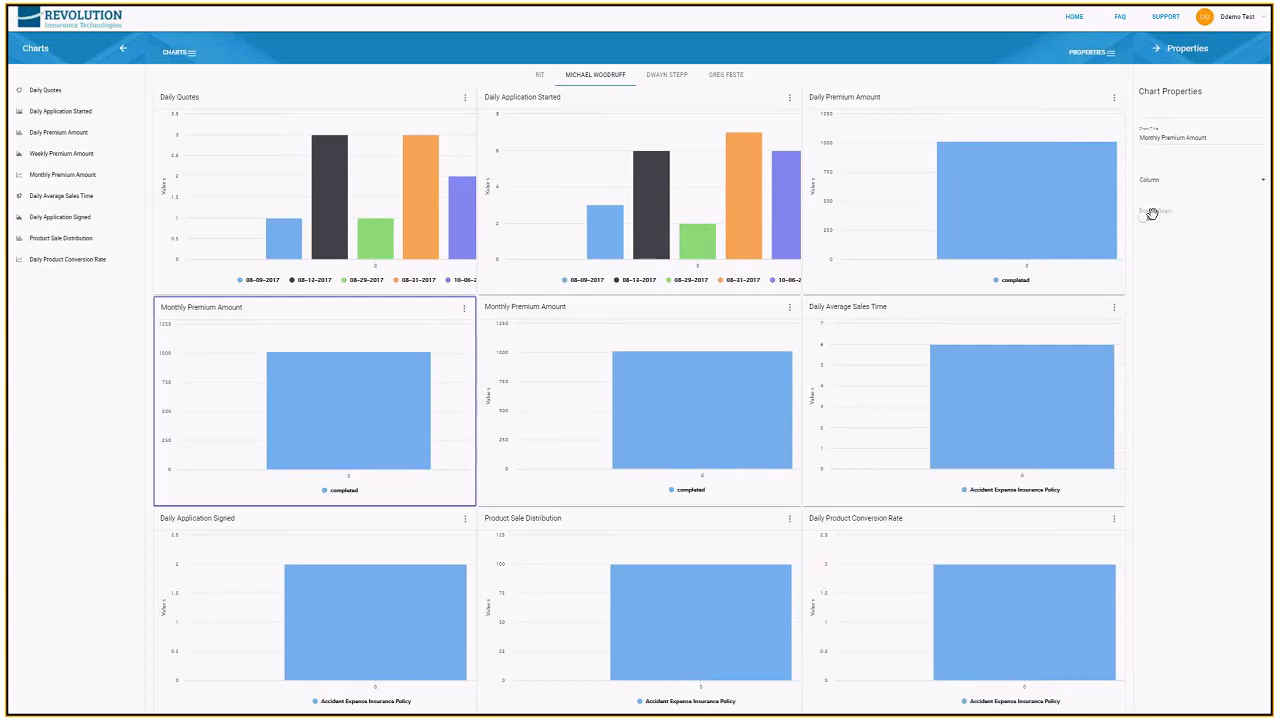
pyautogui.click(1158, 49)
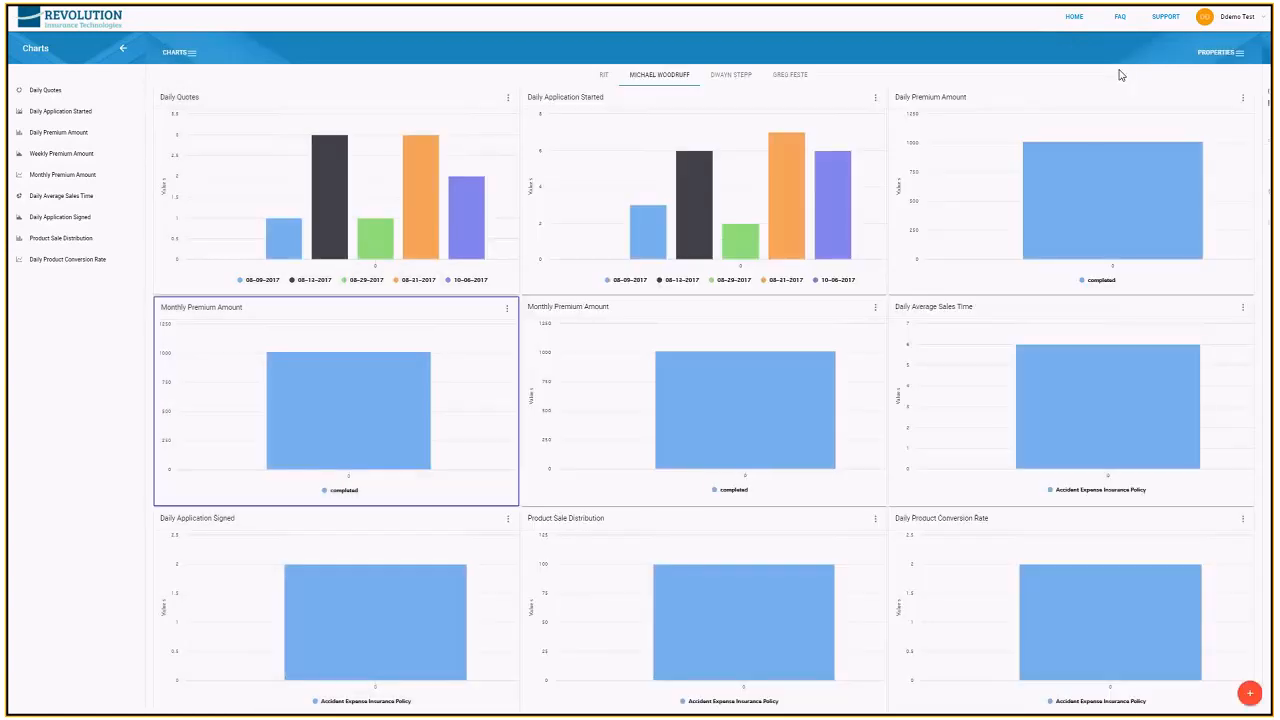
pyautogui.click(124, 49)
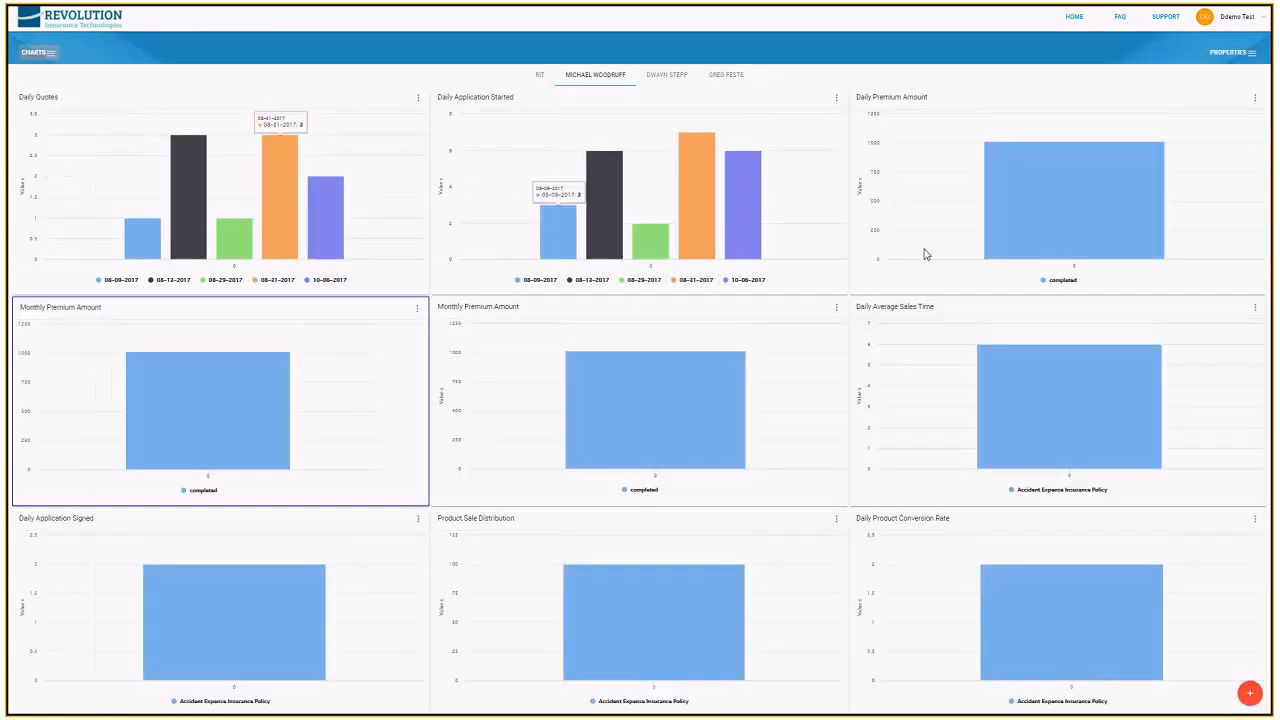